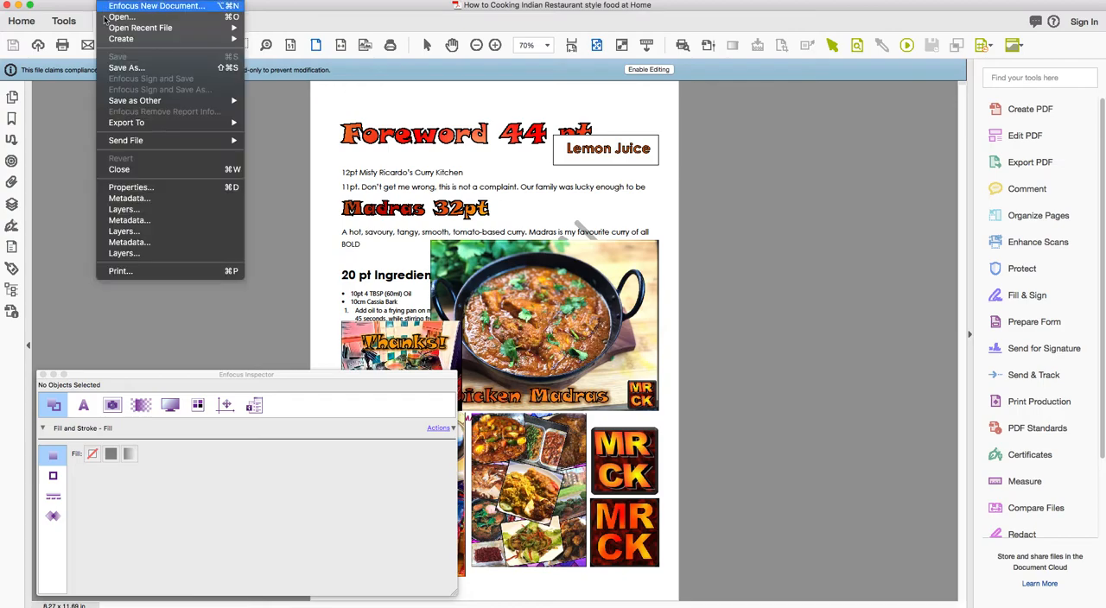
Review the PDF's description details in its document properties, and close them without changes.
{"action": "left_click", "coordinate": [130, 189]}
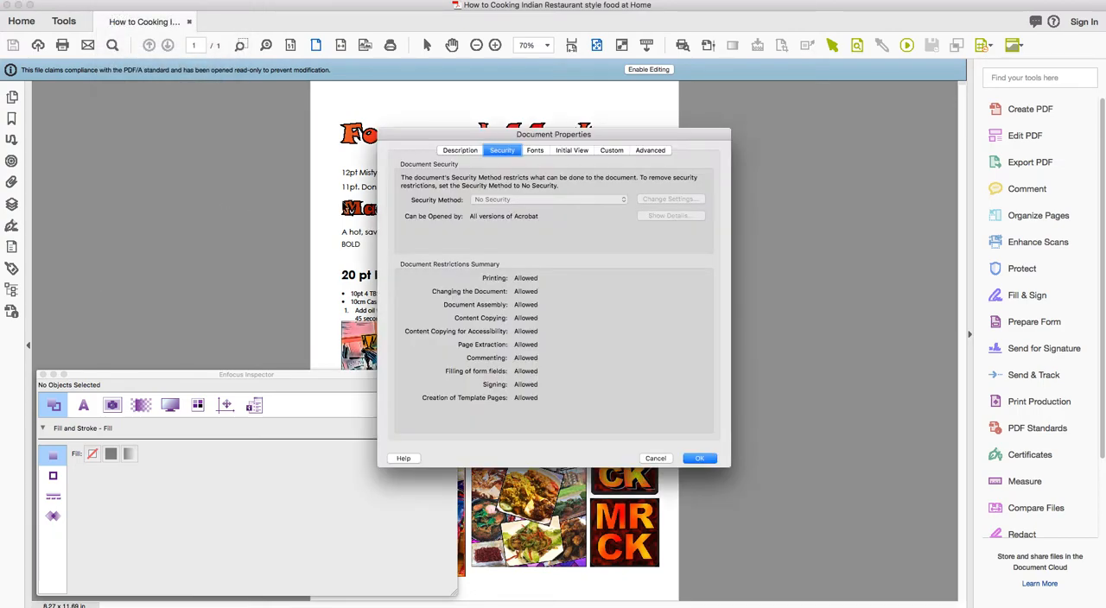
{"action": "left_click", "coordinate": [460, 152]}
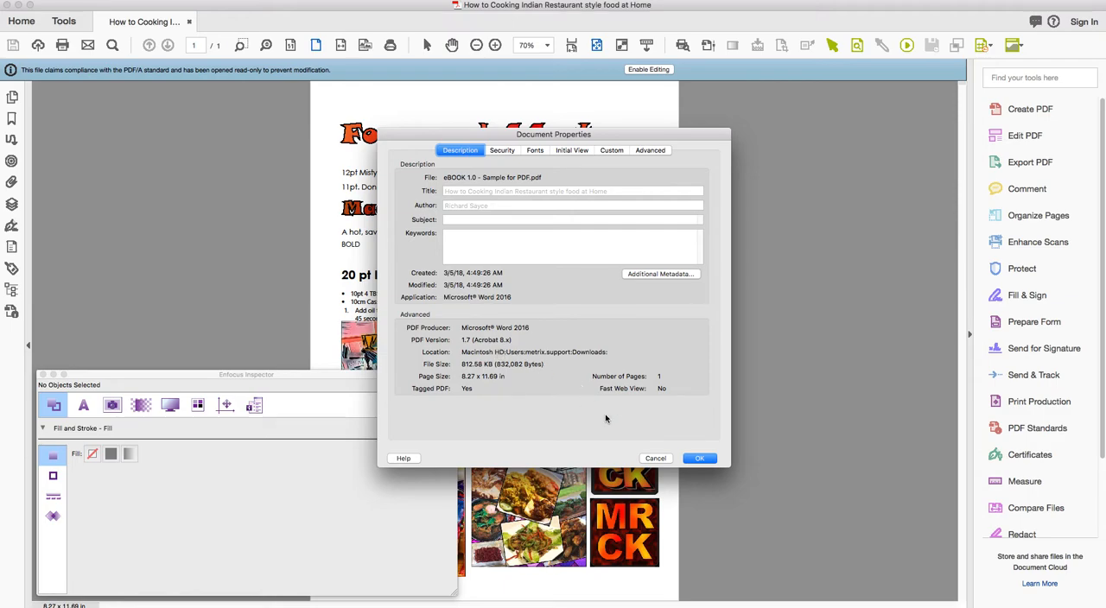
{"action": "left_click", "coordinate": [656, 458]}
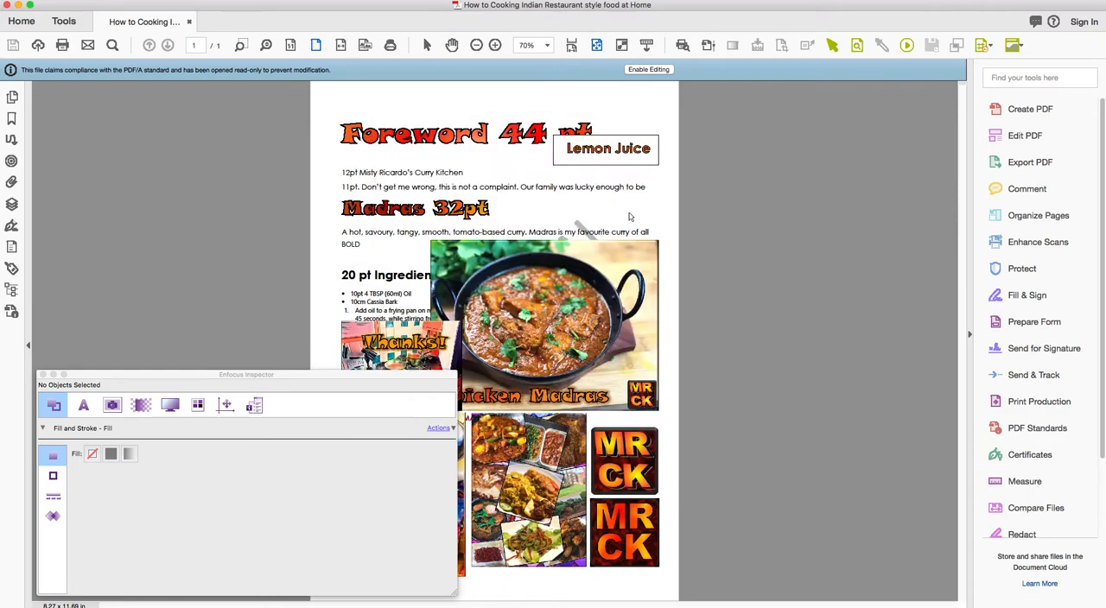
Enable editing of the read-only PDF/A file, accept the loss of compliance, and close the Enfocus Inspector.
{"action": "left_click", "coordinate": [655, 71]}
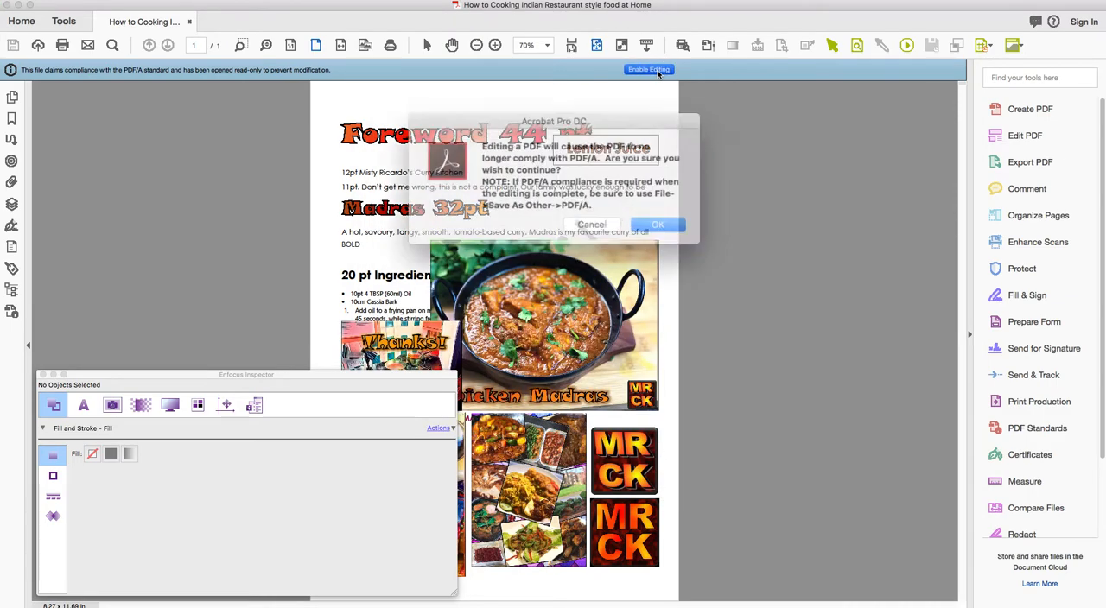
{"action": "left_click", "coordinate": [652, 221]}
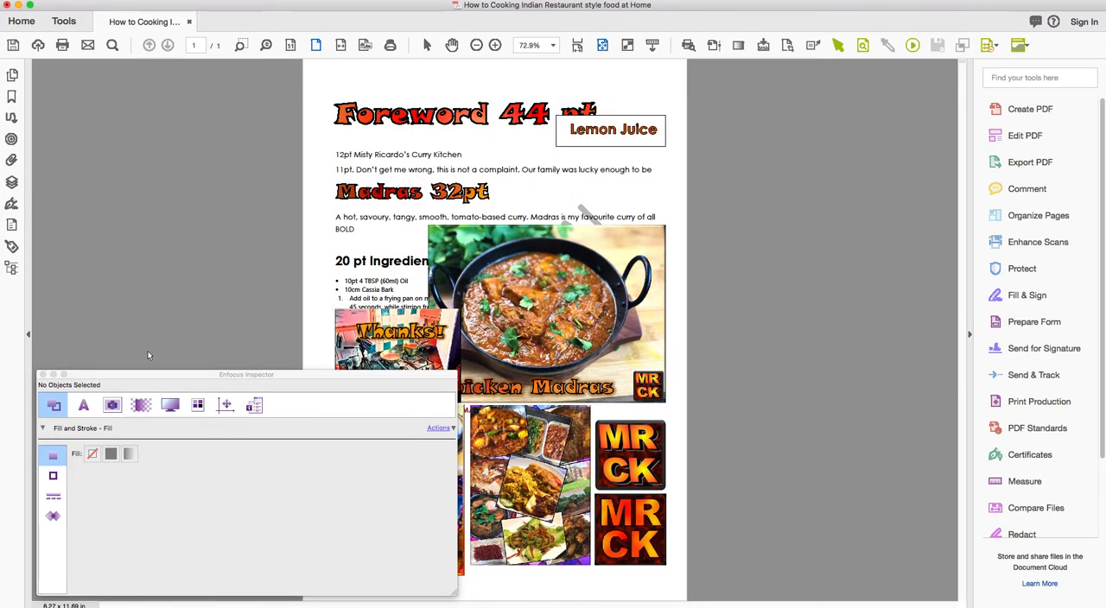
{"action": "left_click", "coordinate": [43, 376]}
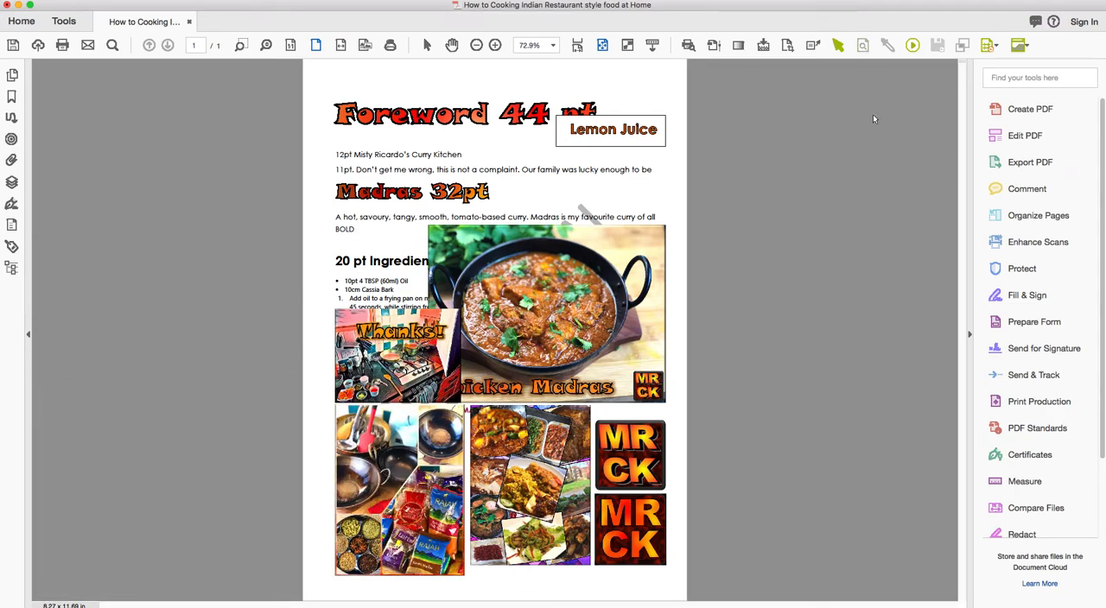
Find the Convert Colors tool by searching for "conver", open it with the Print Production toolset, and cancel its dialog.
{"action": "left_click", "coordinate": [1002, 80]}
{"action": "type", "text": "c"}
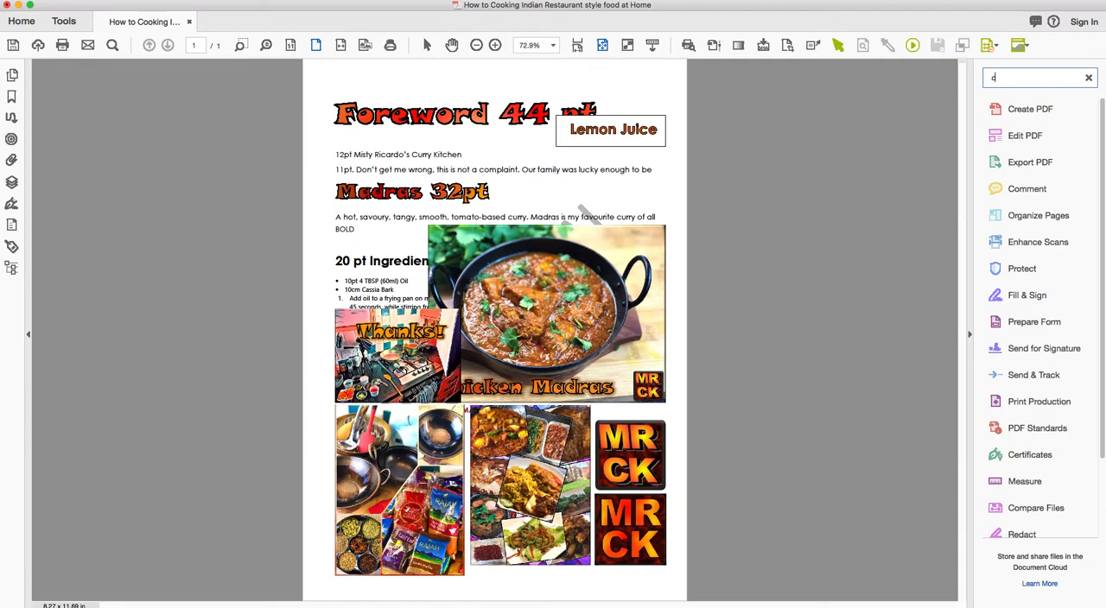
{"action": "type", "text": "onver"}
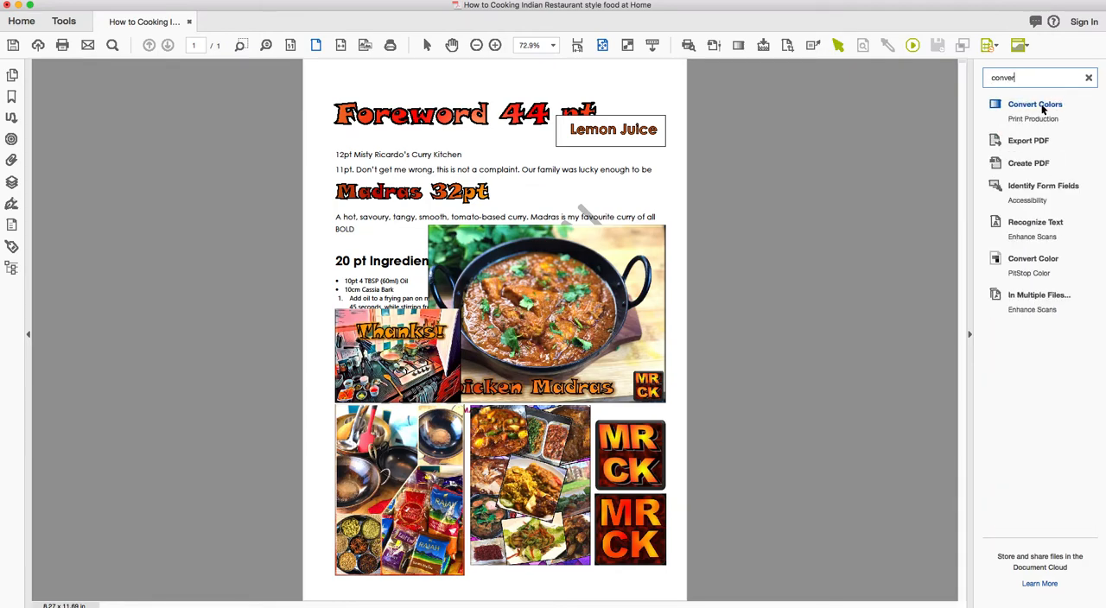
{"action": "left_click", "coordinate": [1041, 105]}
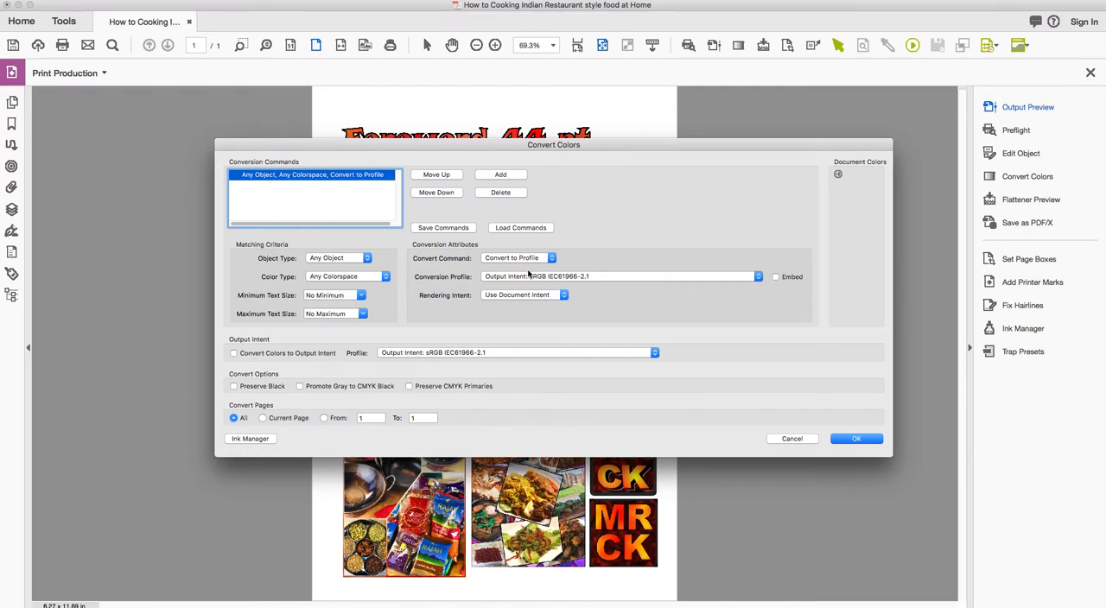
{"action": "left_click", "coordinate": [788, 440]}
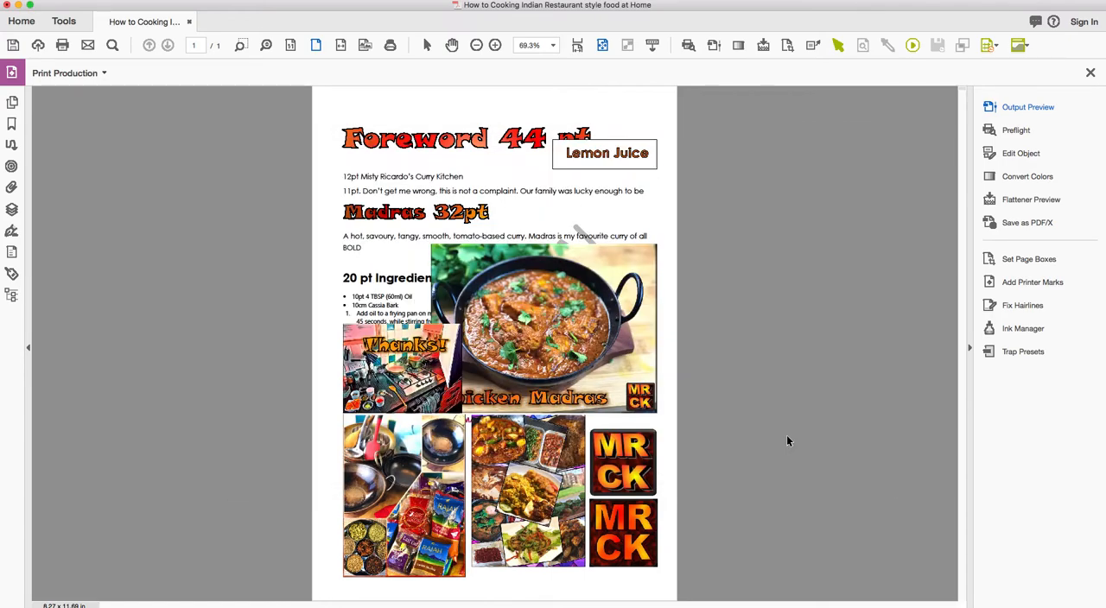
Set the RGB working space to sRGB IEC61966-2.1 in the Color Management preferences.
{"action": "left_click", "coordinate": [111, 1]}
{"action": "mouse_move", "coordinate": [83, 2]}
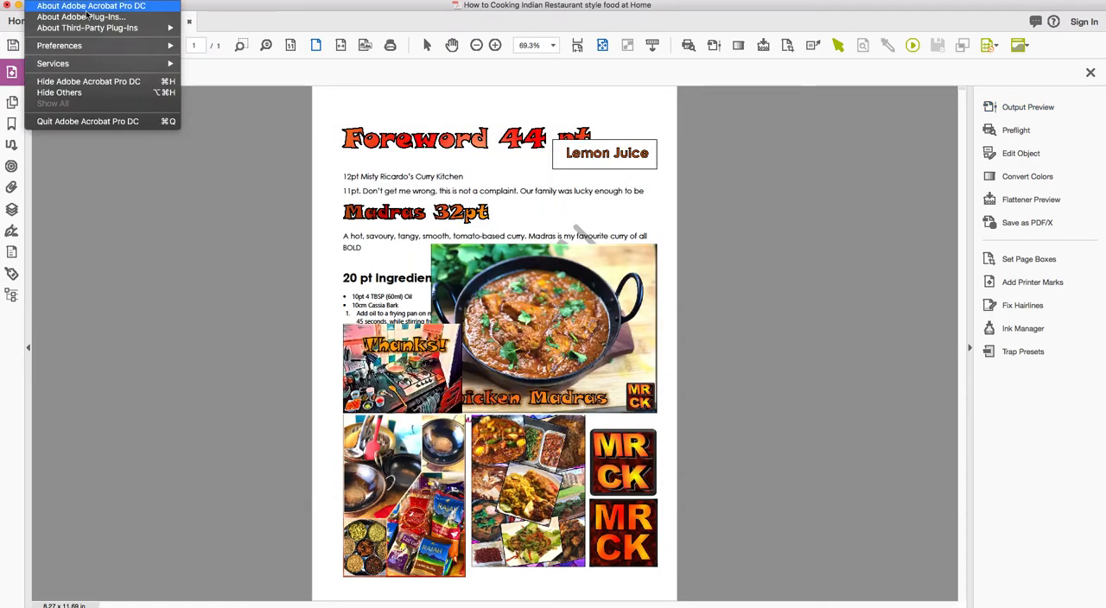
{"action": "mouse_move", "coordinate": [87, 49]}
{"action": "left_click", "coordinate": [232, 48]}
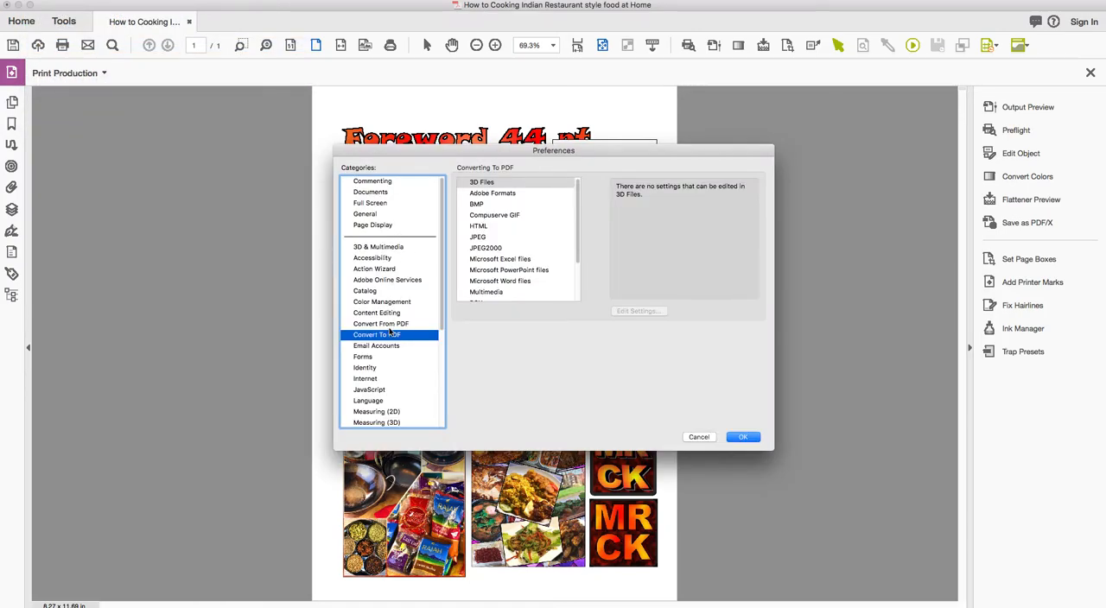
{"action": "left_click", "coordinate": [385, 302]}
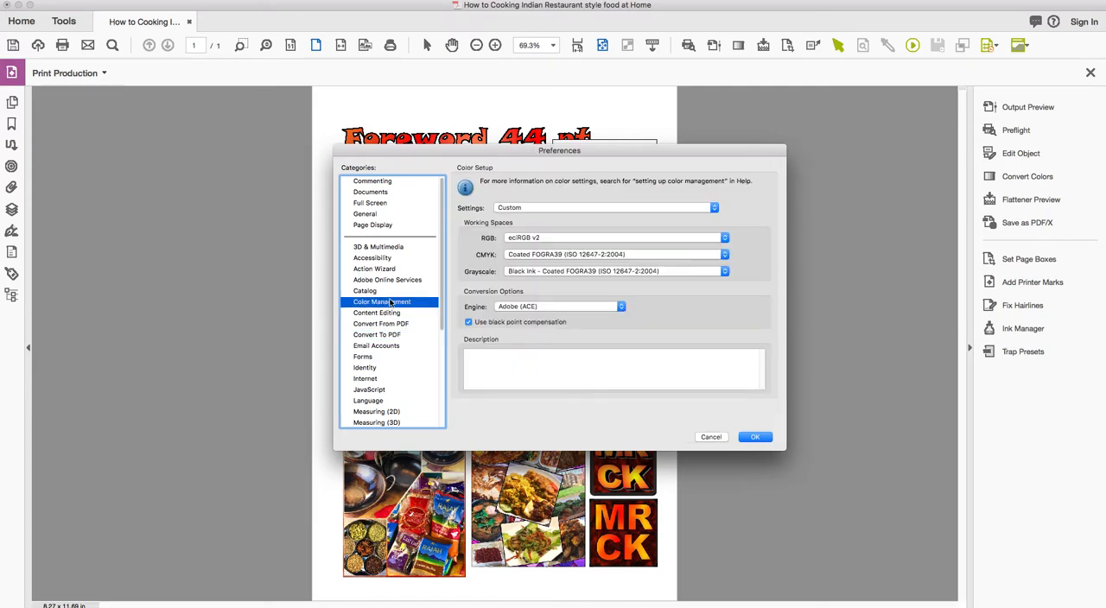
{"action": "left_click", "coordinate": [534, 237]}
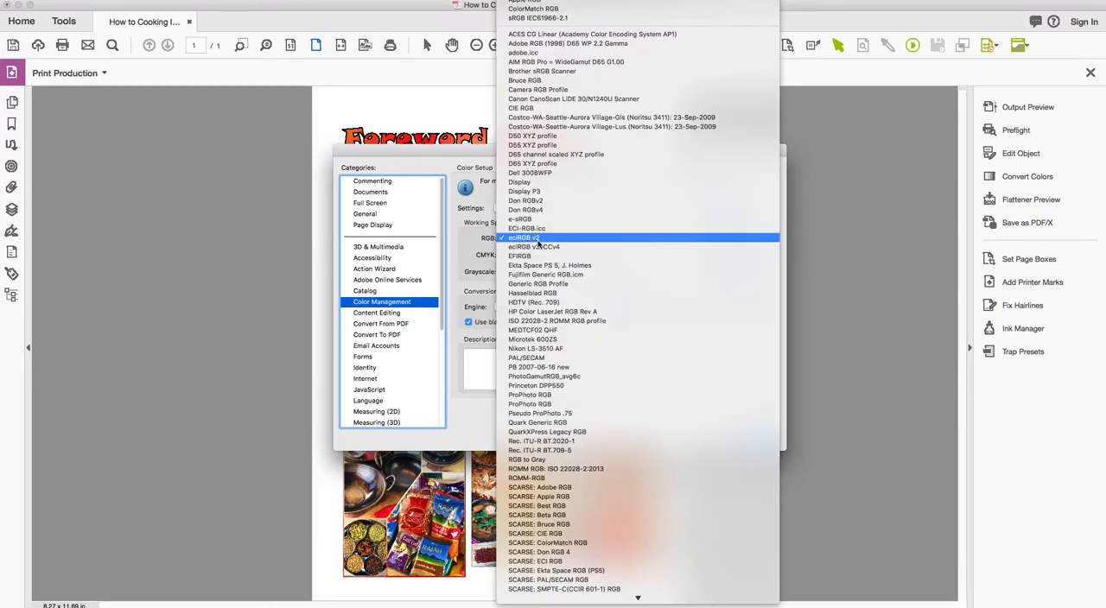
{"action": "scroll", "coordinate": [542, 249], "scroll_direction": "up", "scroll_amount": 2}
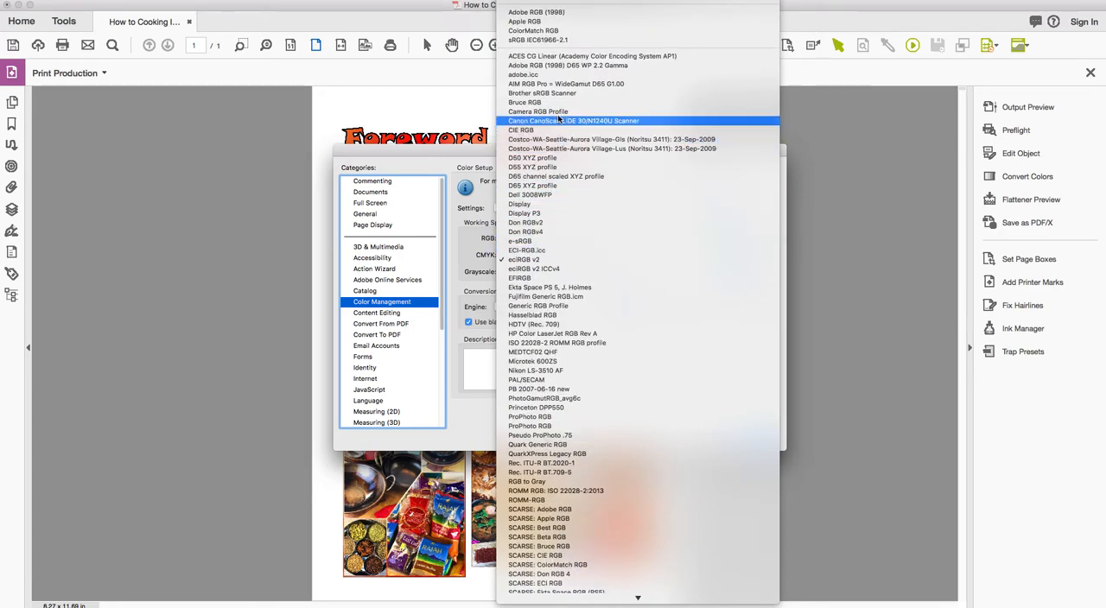
{"action": "left_click", "coordinate": [546, 40]}
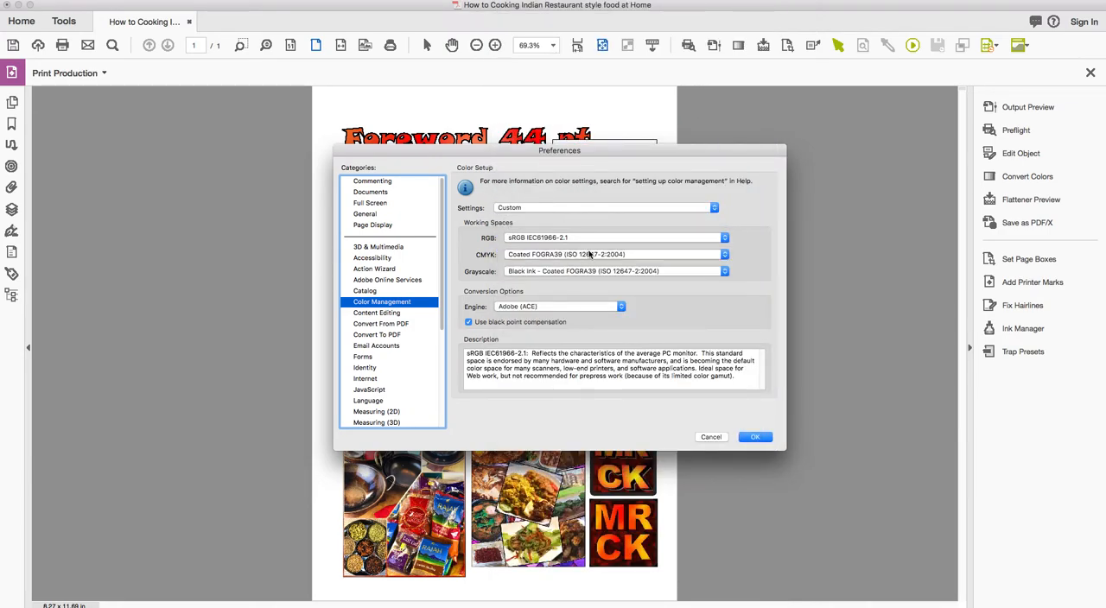
Set the CMYK working space to FOGRA39 and the grayscale working space to Gray Gamma 2.2.
{"action": "left_click", "coordinate": [590, 255]}
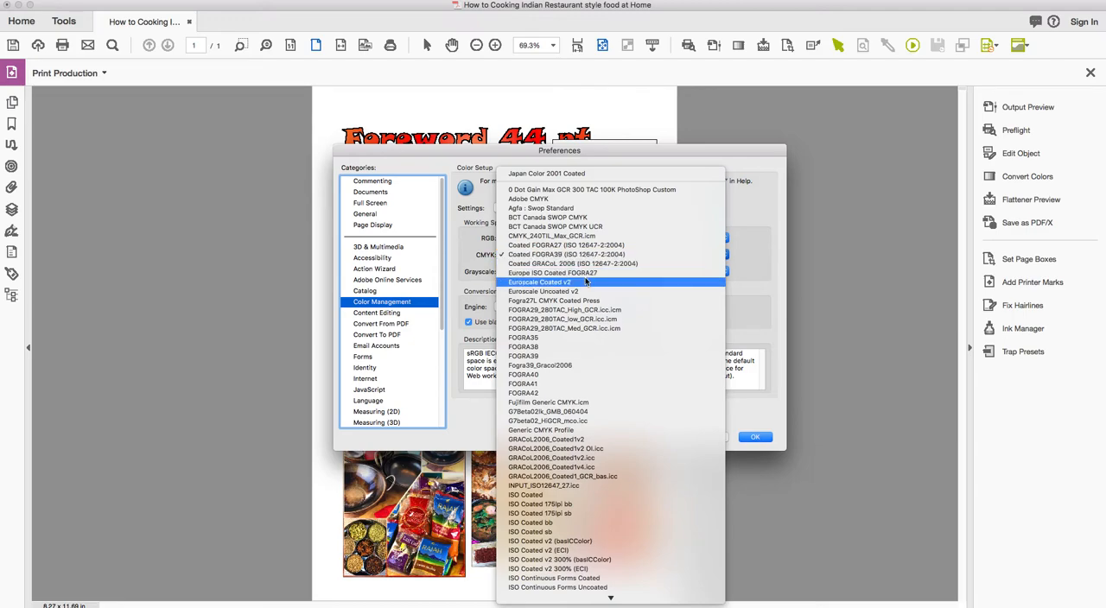
{"action": "left_click", "coordinate": [569, 358]}
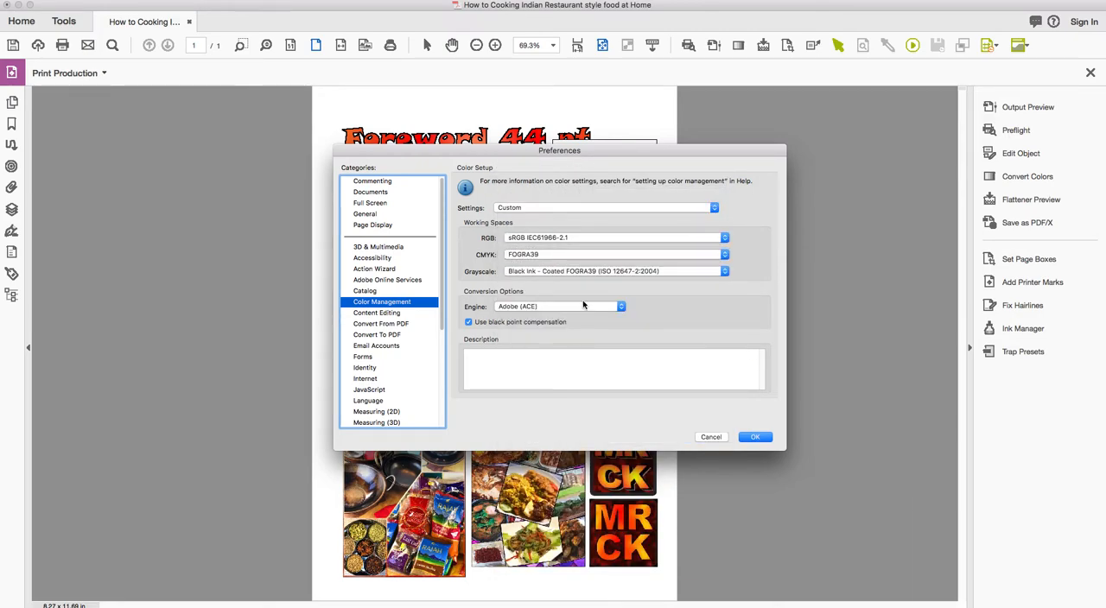
{"action": "left_click", "coordinate": [529, 273]}
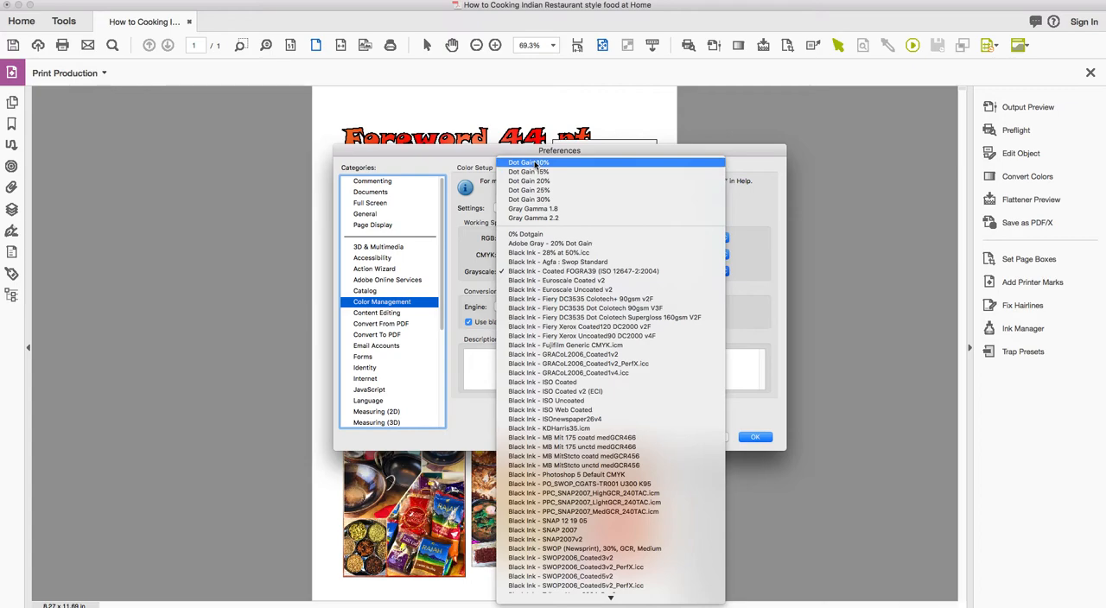
{"action": "left_click", "coordinate": [535, 217]}
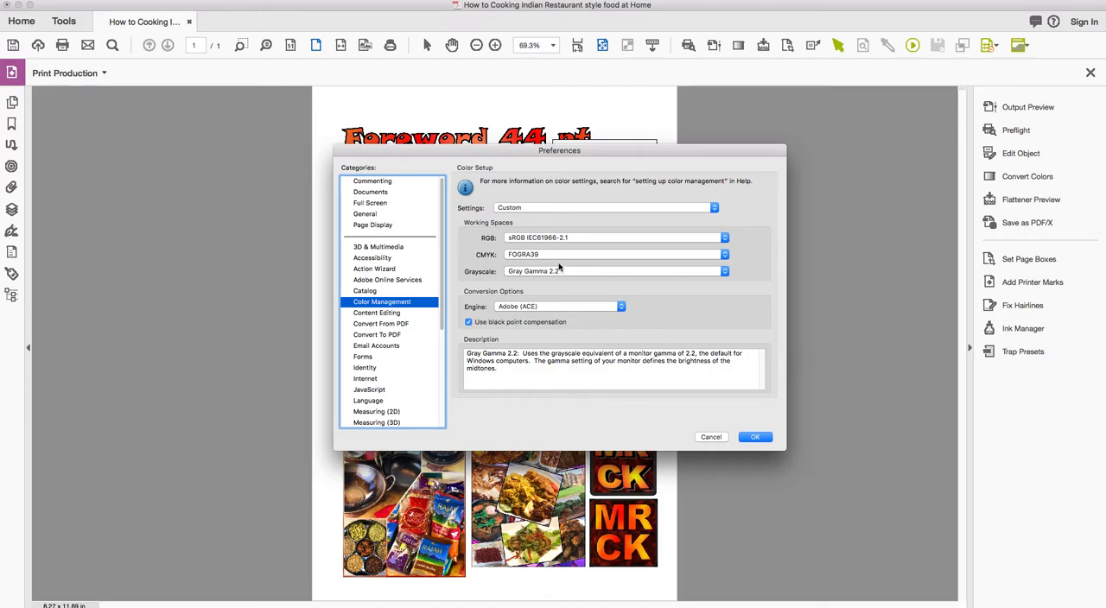
Try the Adobe CMM conversion engine, set the engine back to Adobe (ACE), and apply the color management preferences.
{"action": "left_click", "coordinate": [513, 309]}
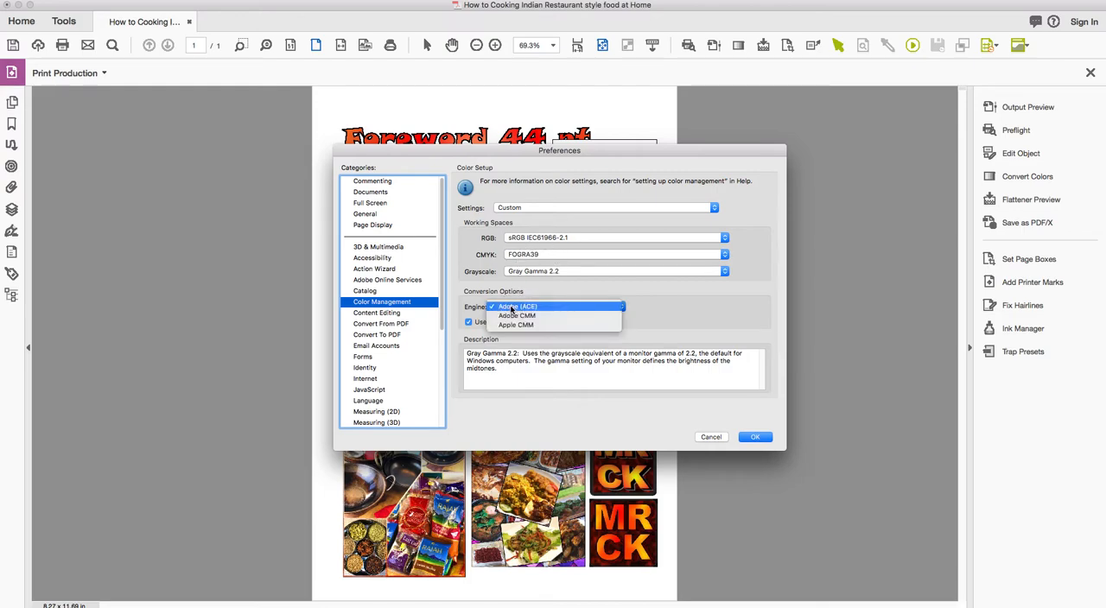
{"action": "left_click", "coordinate": [579, 309]}
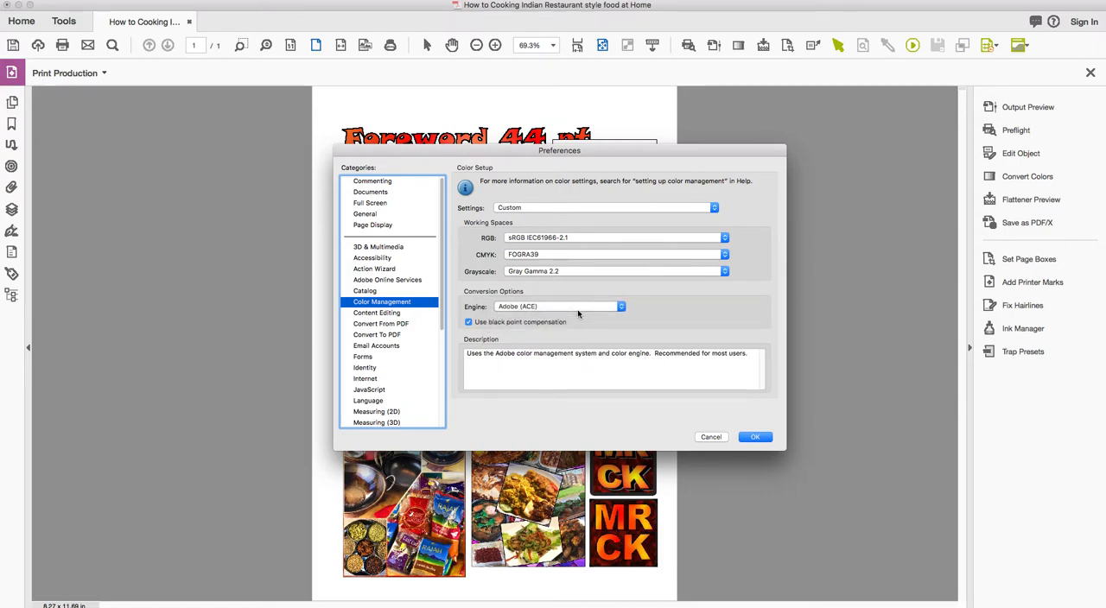
{"action": "left_click", "coordinate": [524, 308]}
{"action": "left_click", "coordinate": [529, 316]}
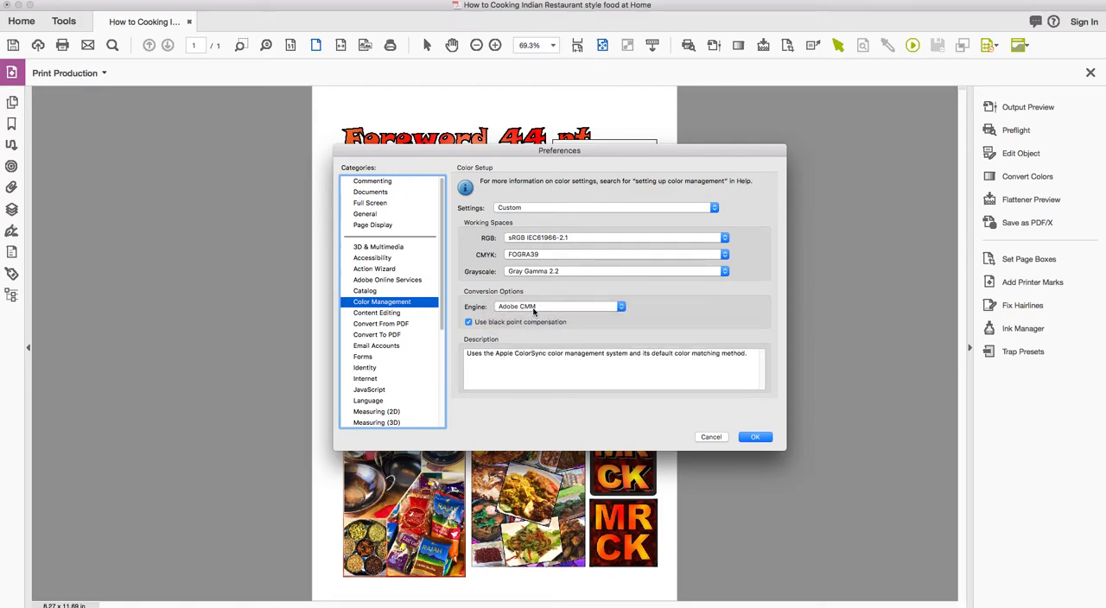
{"action": "left_click", "coordinate": [534, 310]}
{"action": "left_click", "coordinate": [523, 295]}
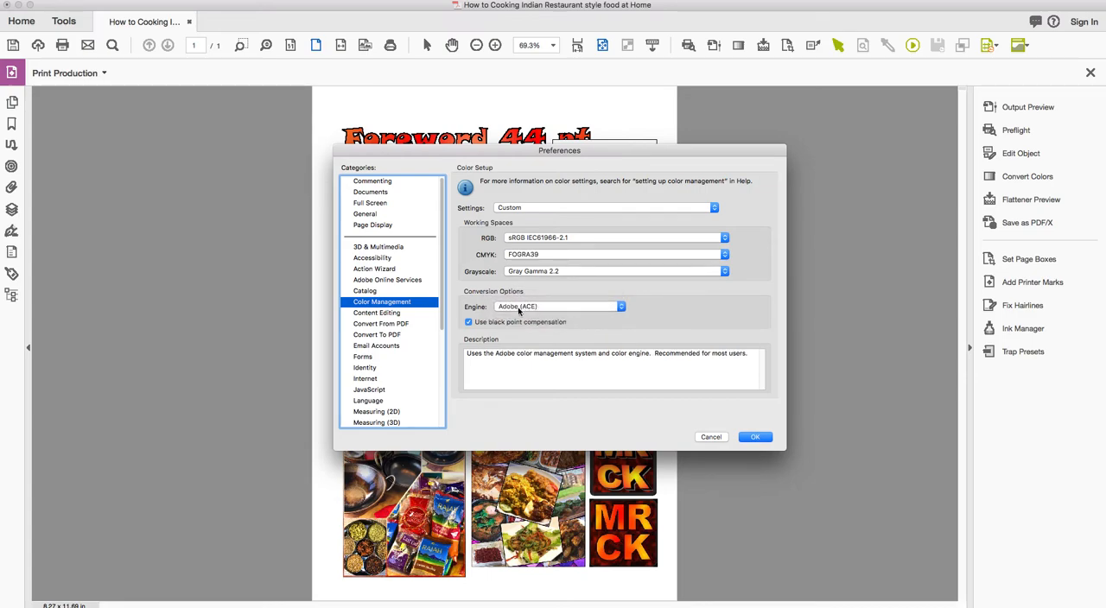
{"action": "left_click", "coordinate": [757, 438]}
Open Output Preview and simulate the page with the FOGRA39 profile.
{"action": "left_click", "coordinate": [1025, 109]}
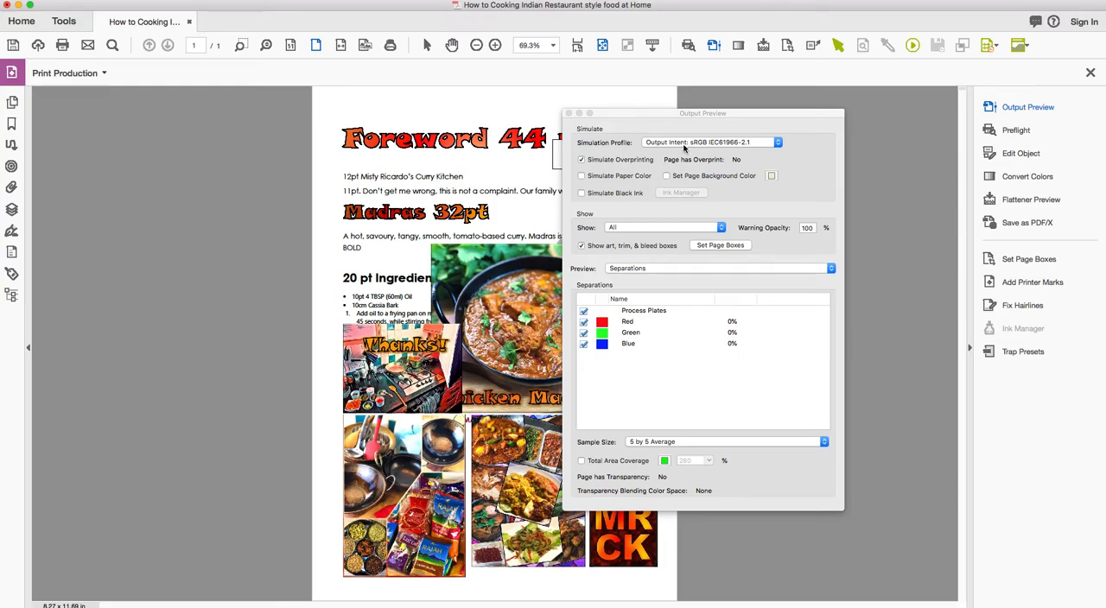
{"action": "left_click", "coordinate": [684, 144]}
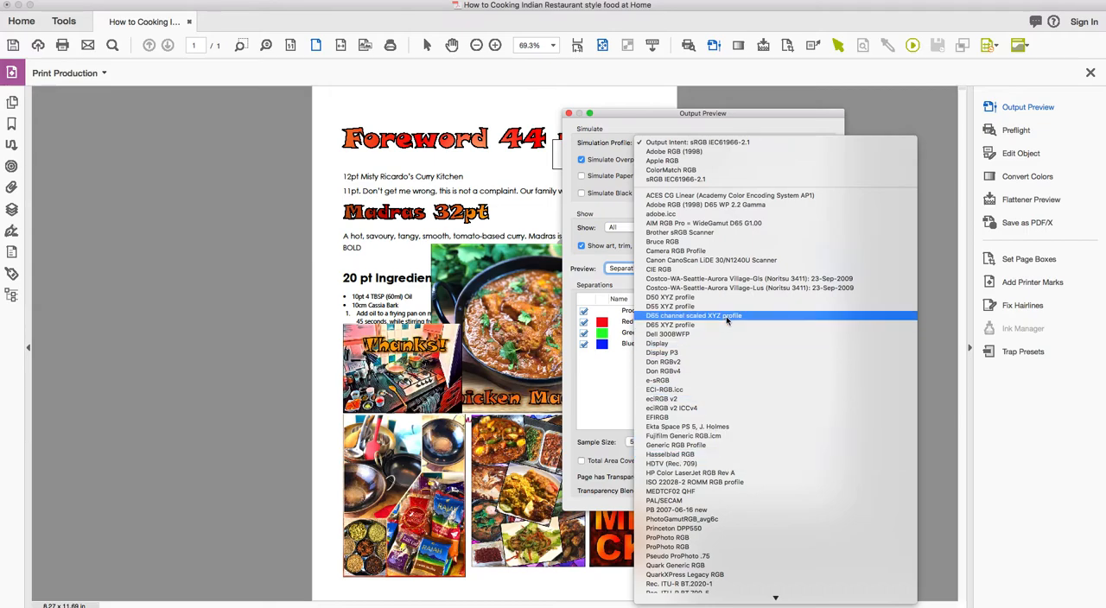
{"action": "scroll", "coordinate": [740, 333], "scroll_direction": "down", "scroll_amount": 10}
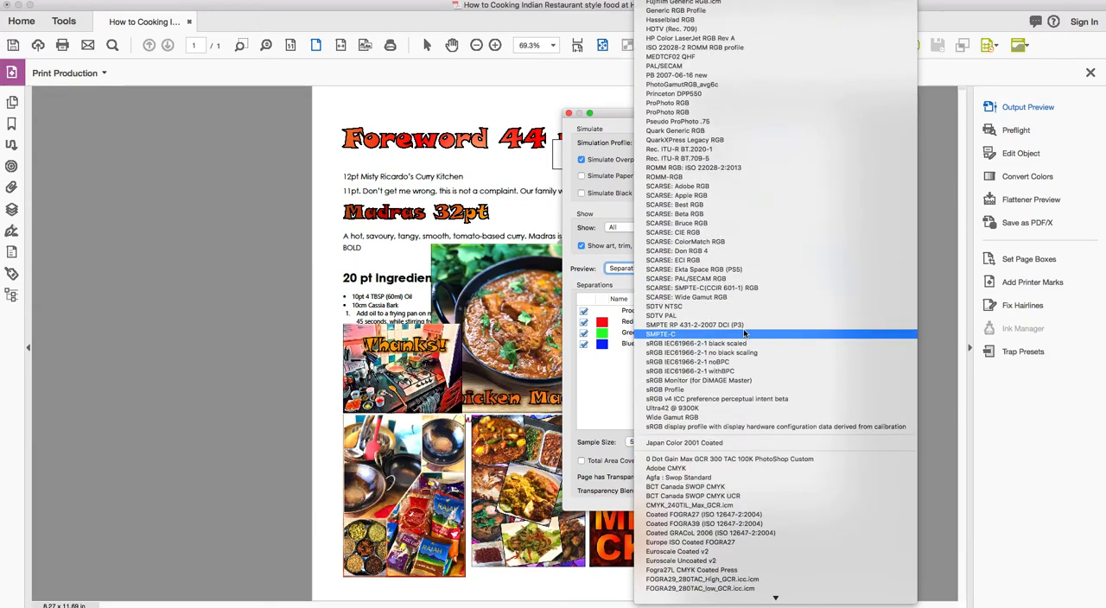
{"action": "scroll", "coordinate": [743, 332], "scroll_direction": "down", "scroll_amount": 4}
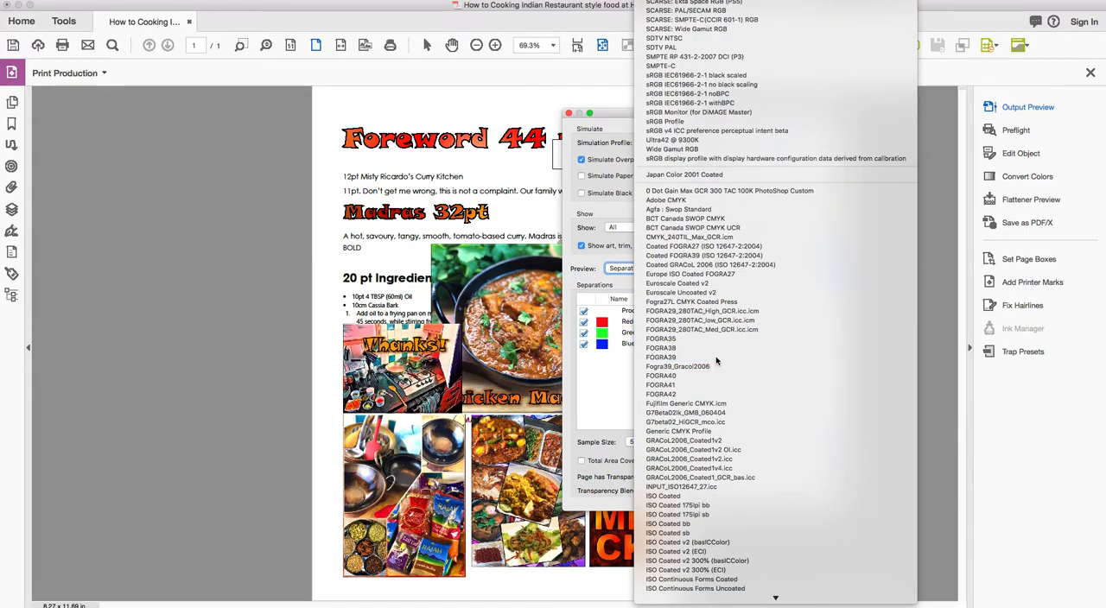
{"action": "left_click", "coordinate": [716, 361]}
Examine the page's Process Black separation on its own, with the cyan, magenta and yellow plates hidden.
{"action": "left_click", "coordinate": [583, 355]}
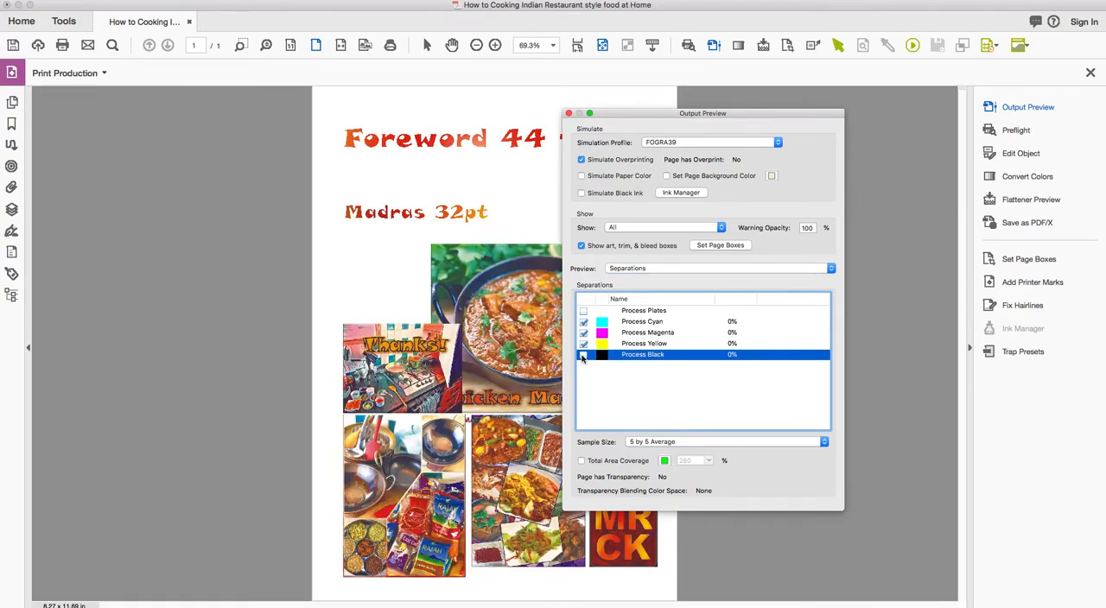
{"action": "left_click", "coordinate": [583, 321]}
{"action": "left_click", "coordinate": [583, 332]}
{"action": "left_click", "coordinate": [583, 344]}
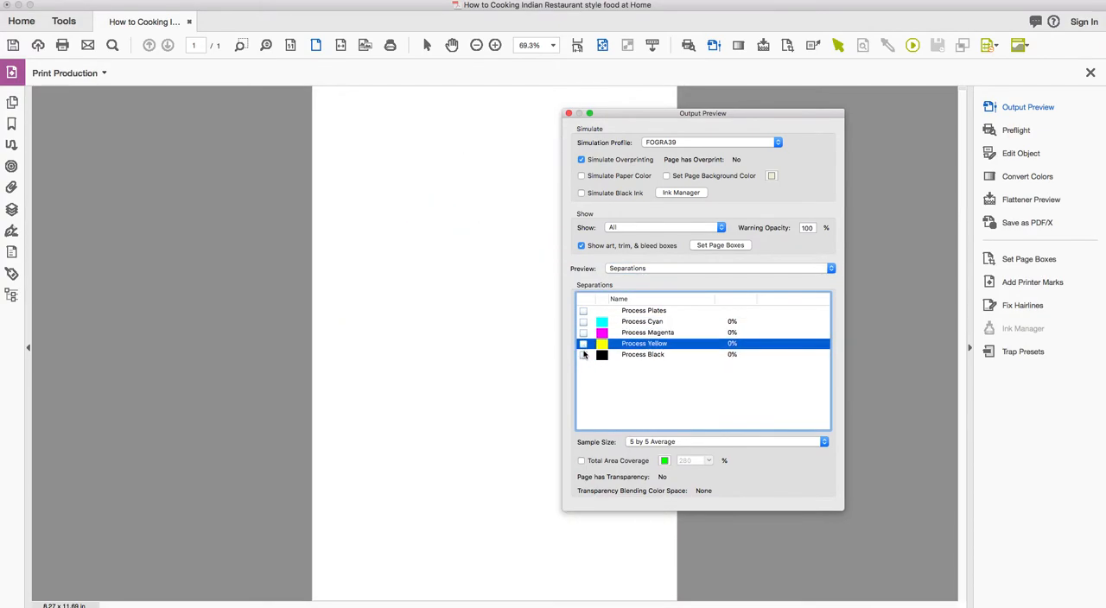
{"action": "left_click", "coordinate": [583, 355]}
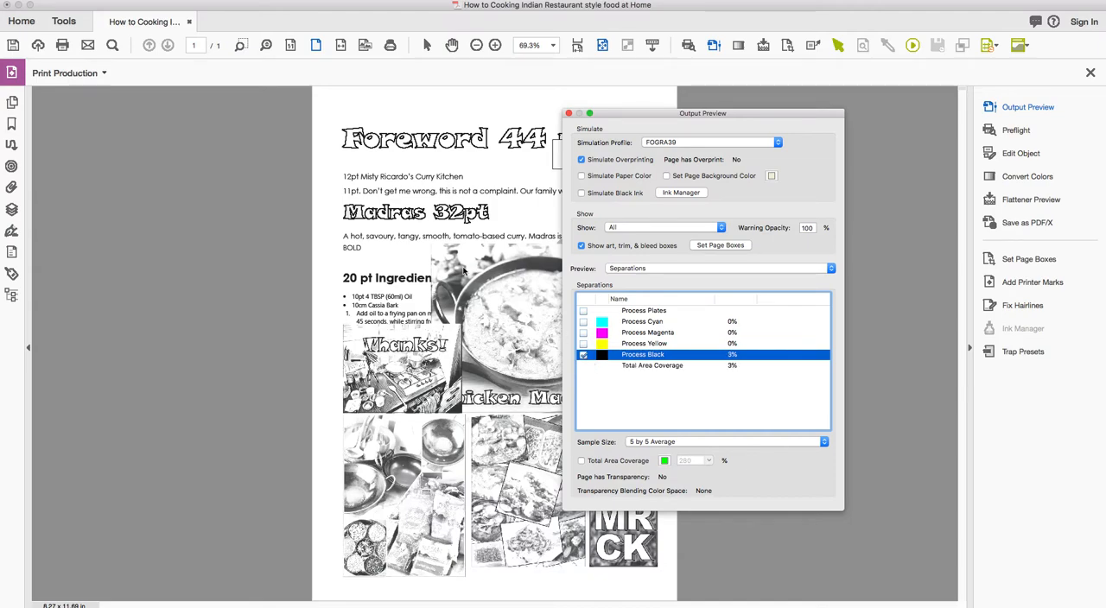
Examine the page with only the cyan, magenta and yellow separations shown, and close Output Preview.
{"action": "left_click", "coordinate": [583, 355]}
{"action": "left_click", "coordinate": [583, 344]}
{"action": "left_click", "coordinate": [583, 333]}
{"action": "left_click", "coordinate": [583, 322]}
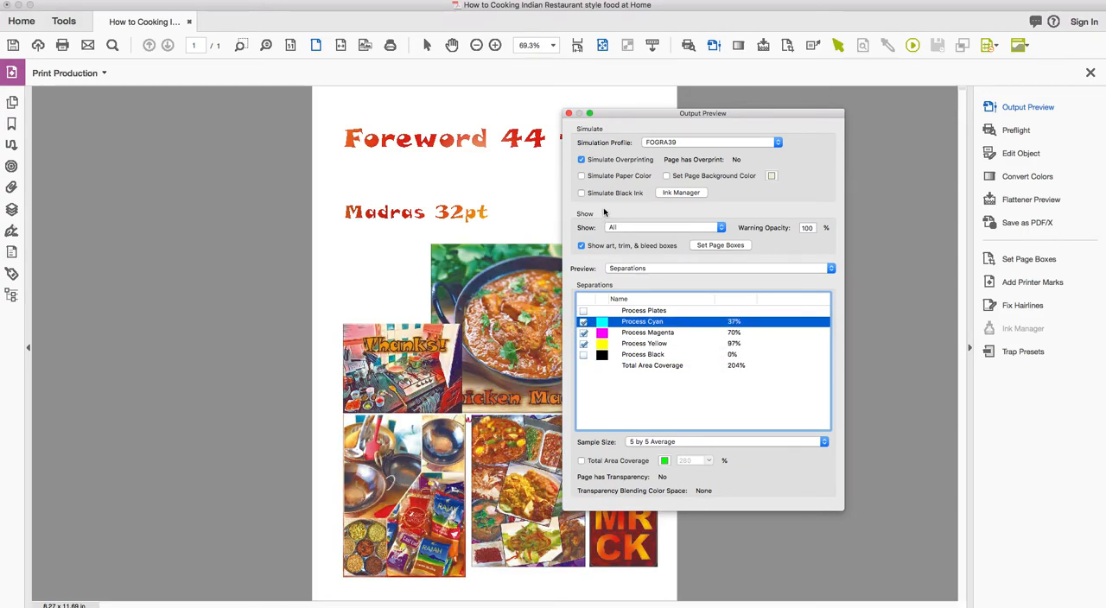
{"action": "left_click", "coordinate": [569, 113]}
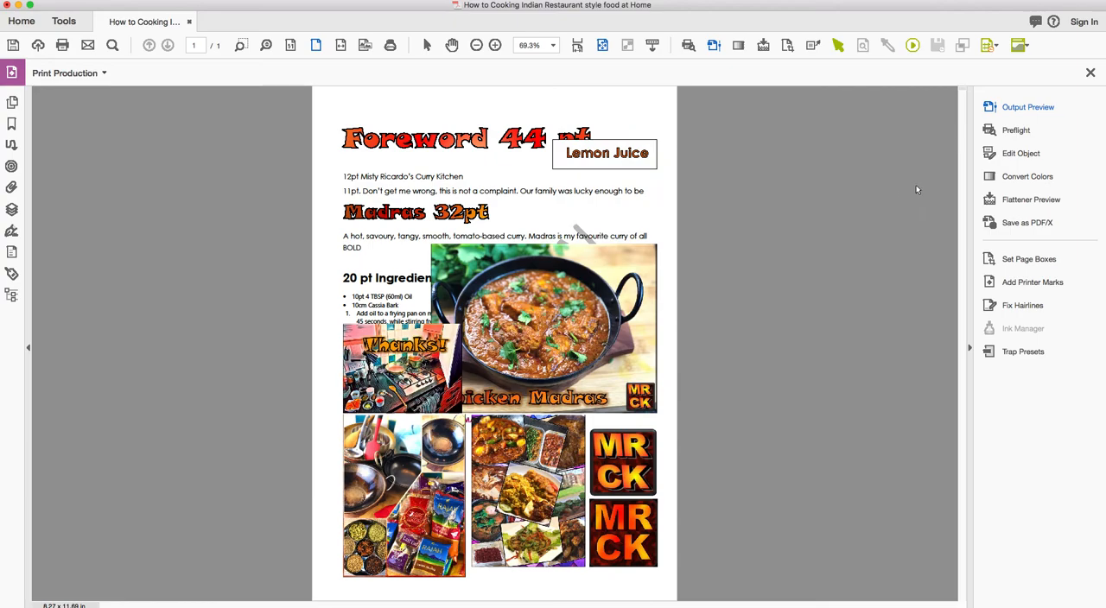
Open Convert Colors and set the matching criteria to Any Object with the Any RGB color type.
{"action": "left_click", "coordinate": [1008, 177]}
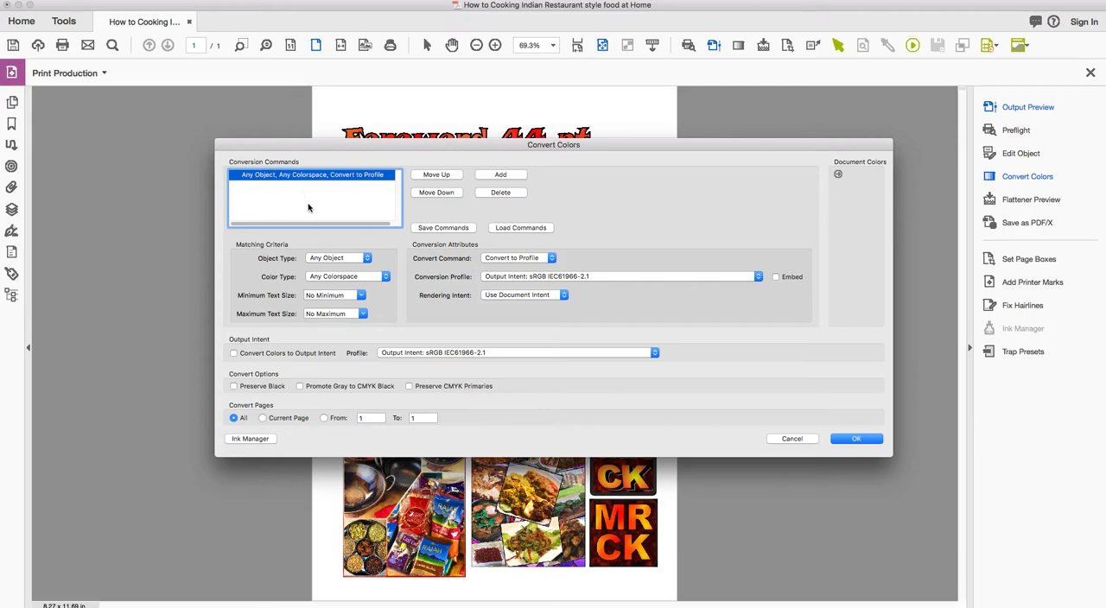
{"action": "left_click", "coordinate": [334, 259]}
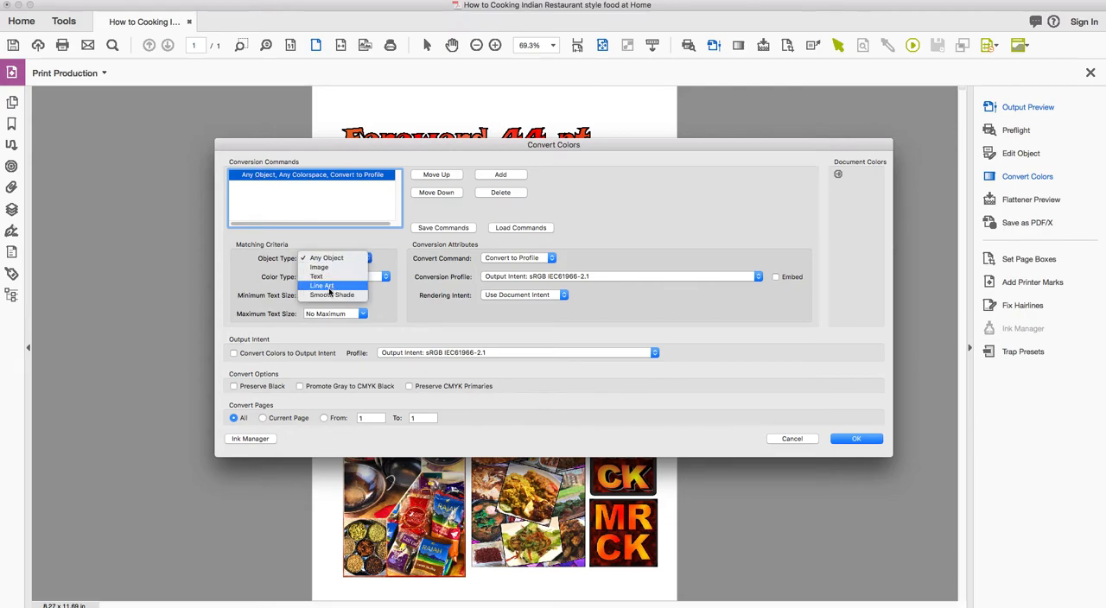
{"action": "left_click", "coordinate": [320, 261]}
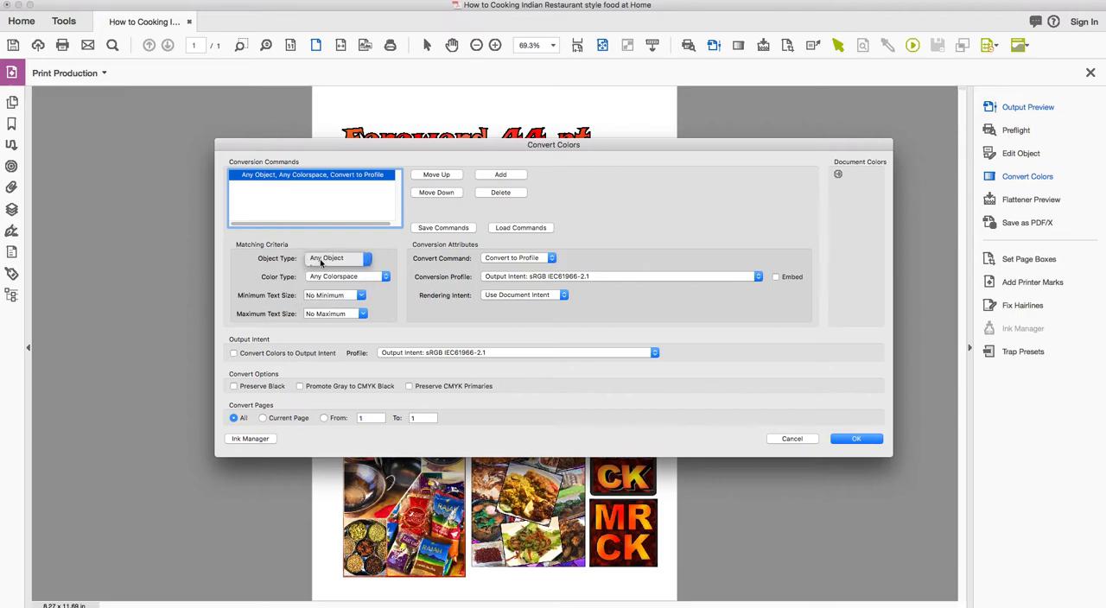
{"action": "left_click", "coordinate": [332, 276]}
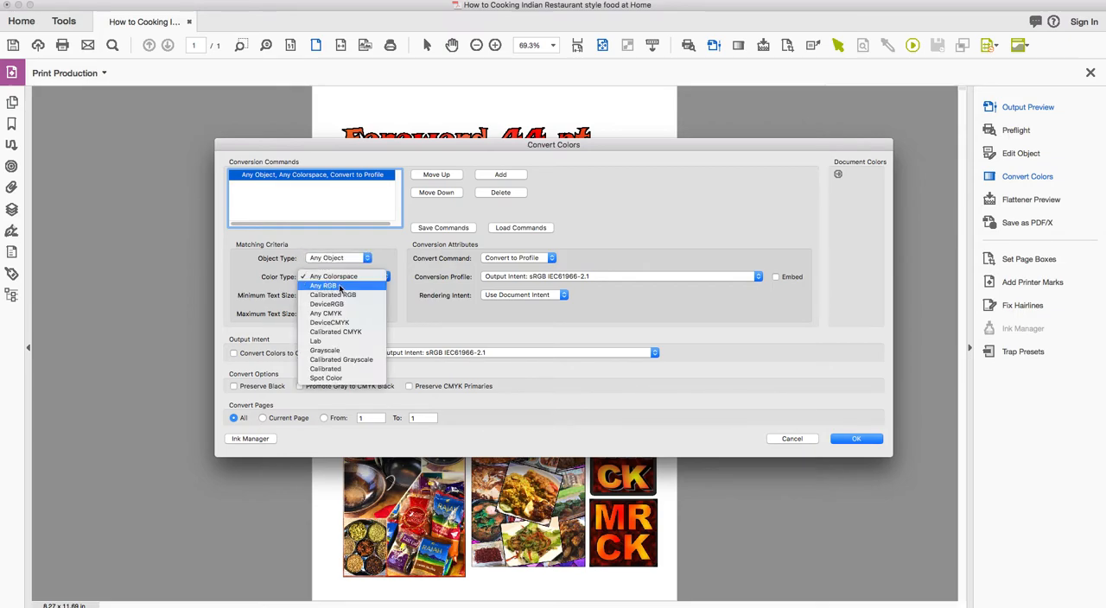
{"action": "left_click", "coordinate": [339, 287]}
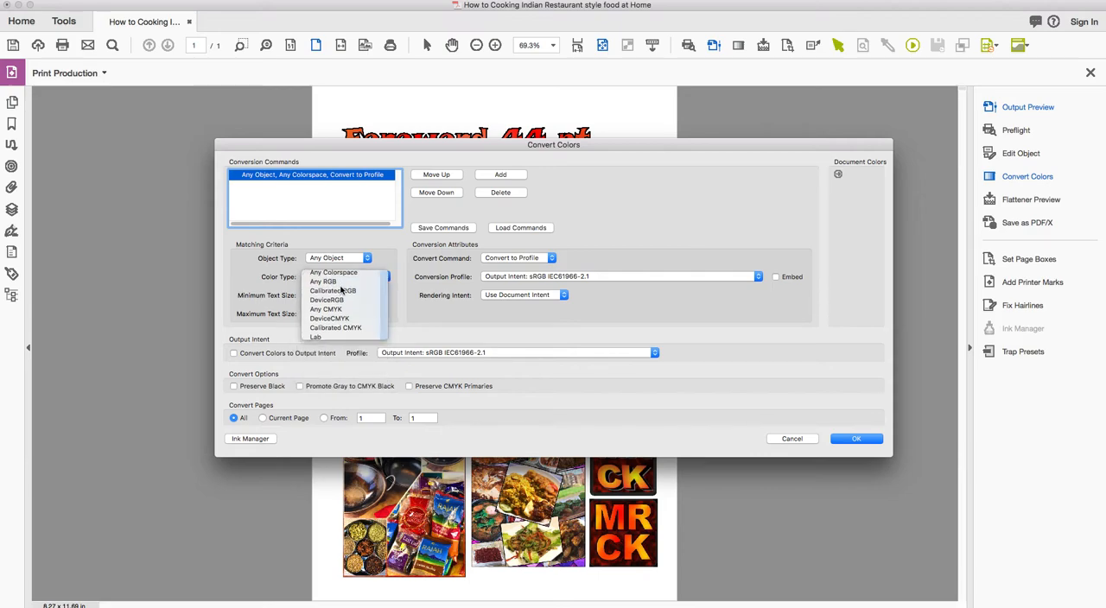
Keep the Convert to Profile command and choose FOGRA39 as the conversion profile.
{"action": "left_click", "coordinate": [501, 258]}
{"action": "left_click", "coordinate": [514, 259]}
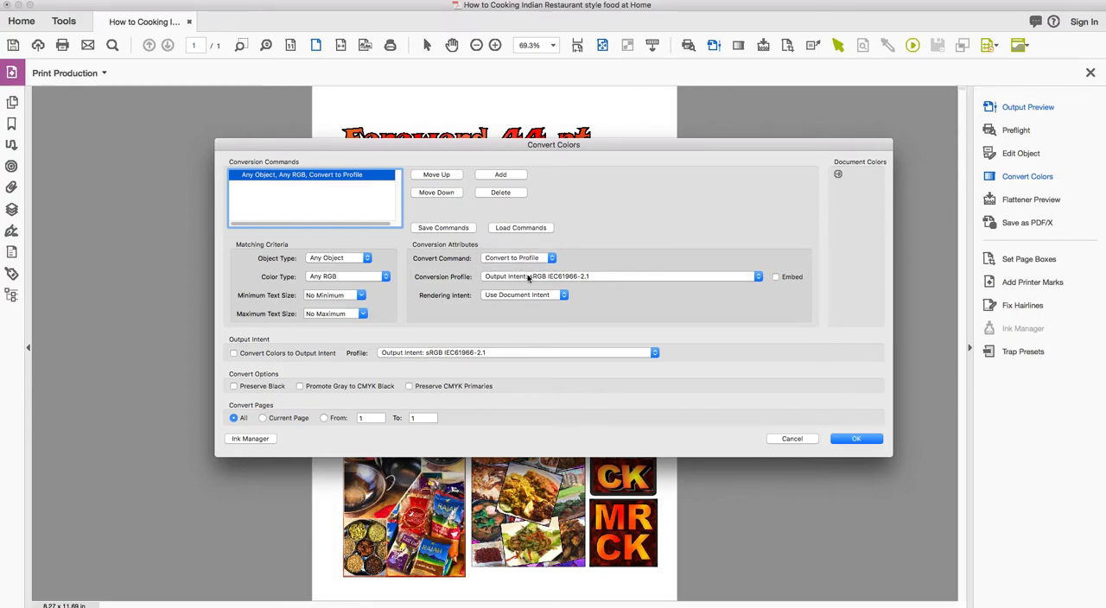
{"action": "left_click", "coordinate": [528, 278]}
{"action": "scroll", "coordinate": [535, 518], "scroll_direction": "down", "scroll_amount": 10}
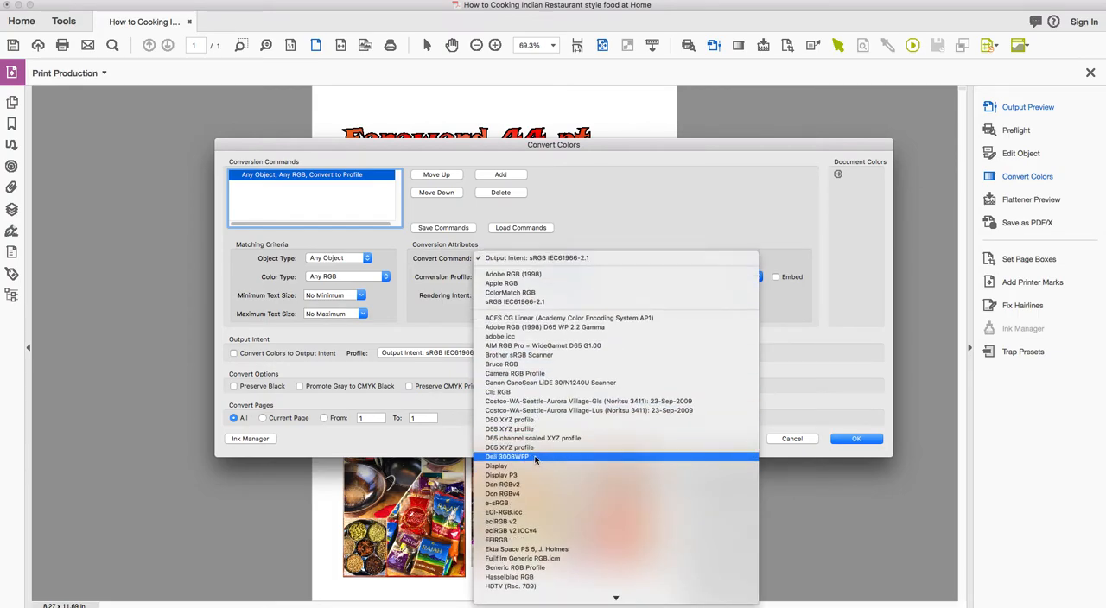
{"action": "scroll", "coordinate": [537, 449], "scroll_direction": "down", "scroll_amount": 3}
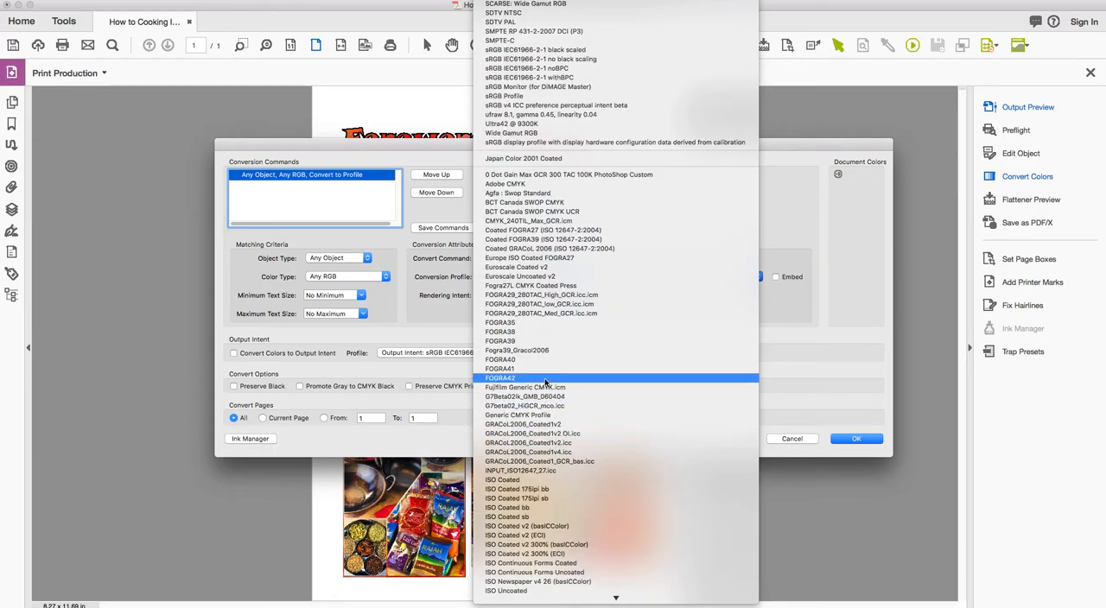
{"action": "scroll", "coordinate": [549, 346], "scroll_direction": "down", "scroll_amount": 8}
{"action": "left_click", "coordinate": [548, 343]}
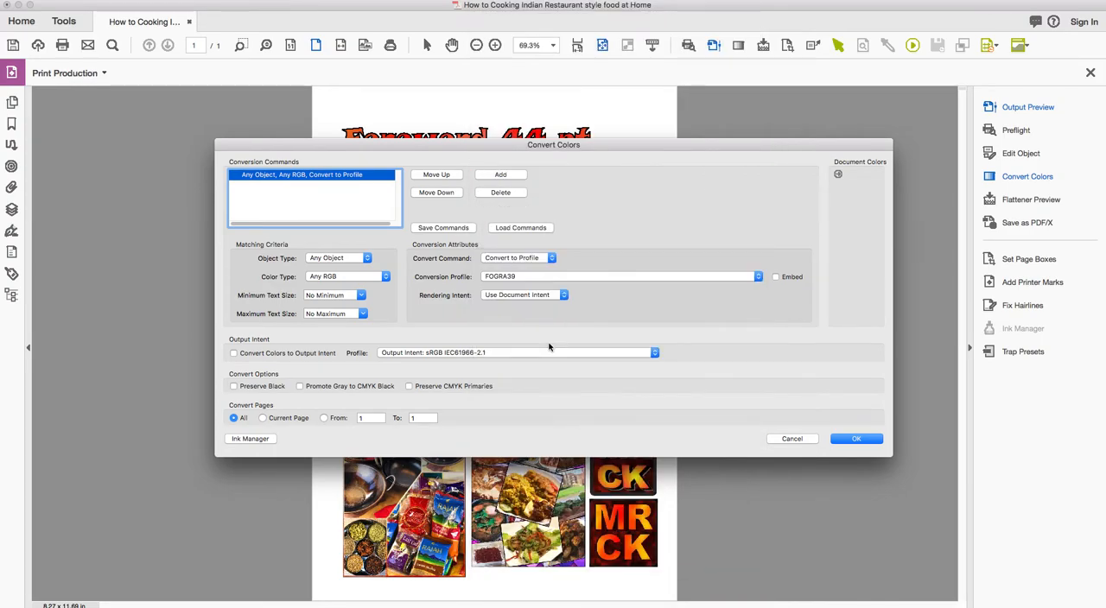
{"action": "left_click", "coordinate": [285, 354]}
{"action": "left_click", "coordinate": [399, 353]}
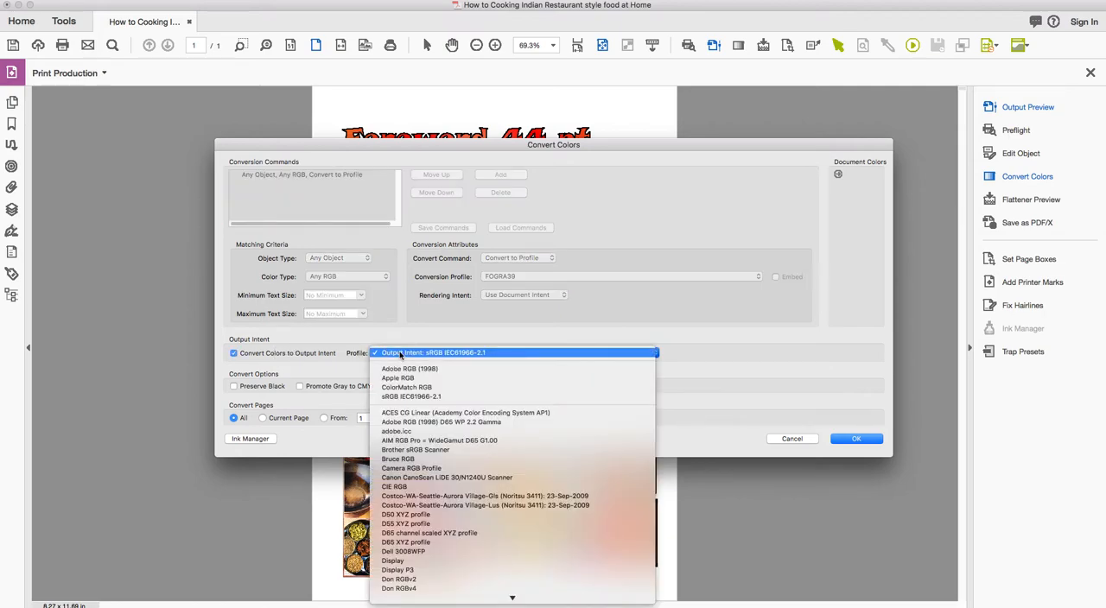
{"action": "left_click", "coordinate": [332, 354]}
{"action": "left_click", "coordinate": [333, 354]}
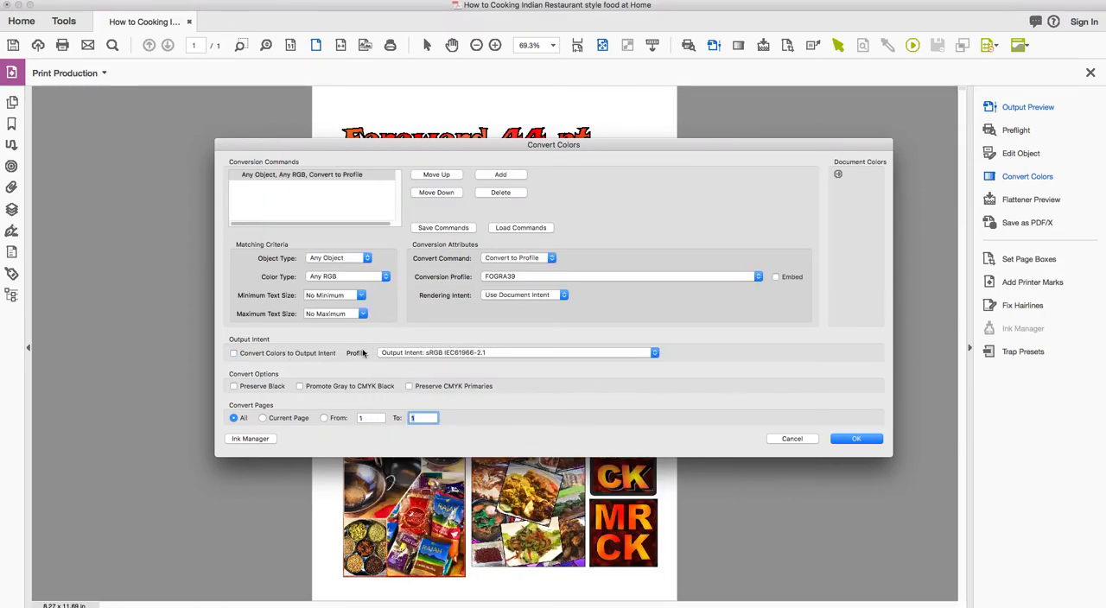
Enable Preserve Black and run the color conversion on all pages.
{"action": "left_click", "coordinate": [234, 388]}
{"action": "left_click", "coordinate": [858, 441]}
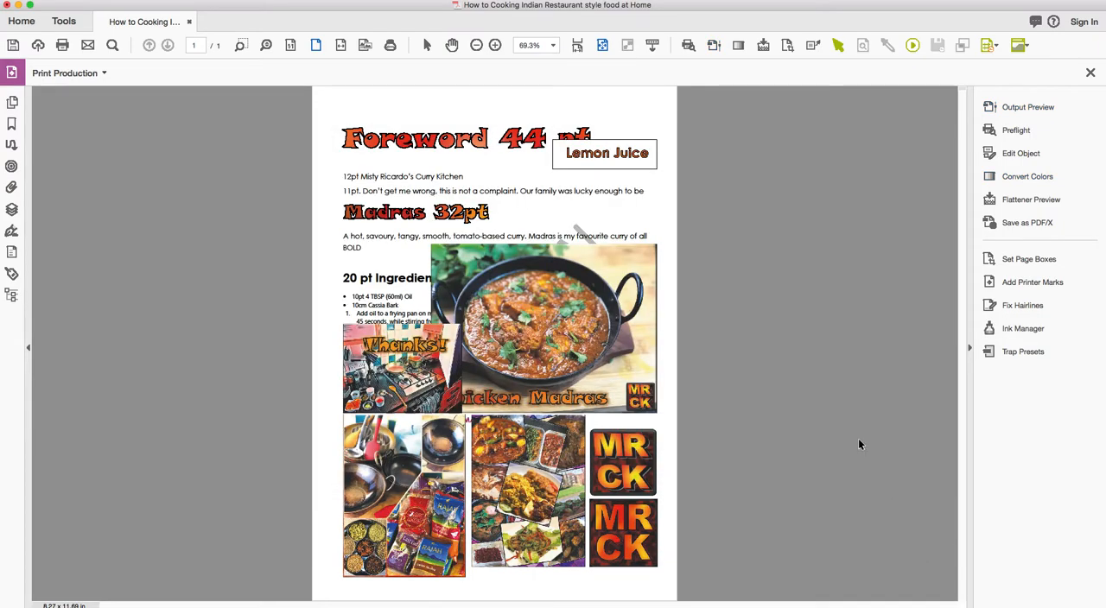
Open Output Preview on the converted page and simulate it with the FOGRA39 profile.
{"action": "left_click", "coordinate": [1022, 109]}
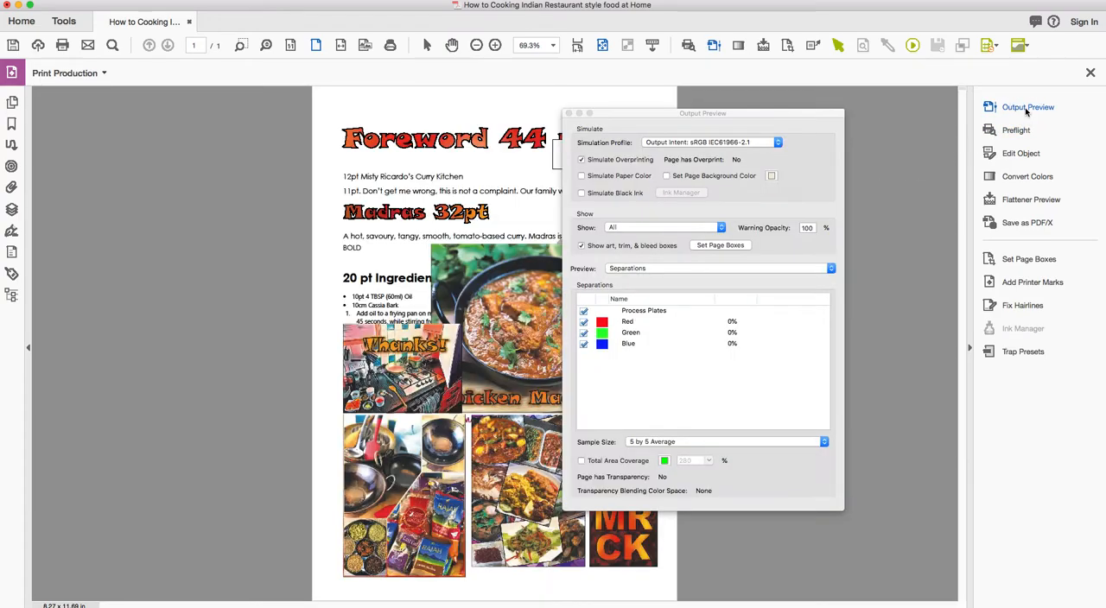
{"action": "left_click", "coordinate": [728, 145]}
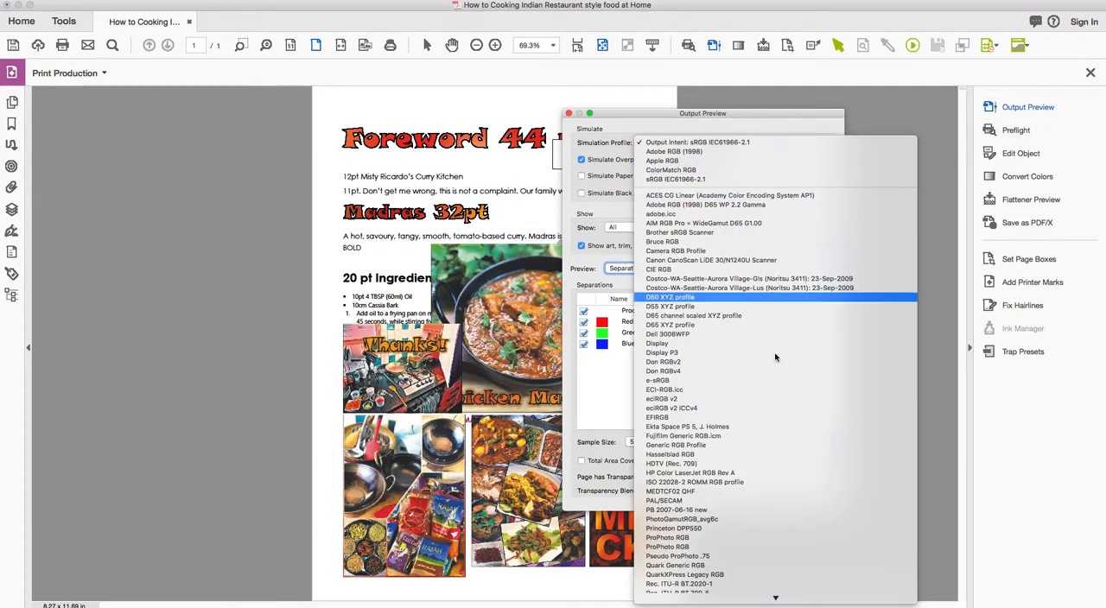
{"action": "scroll", "coordinate": [763, 465], "scroll_direction": "down", "scroll_amount": 10}
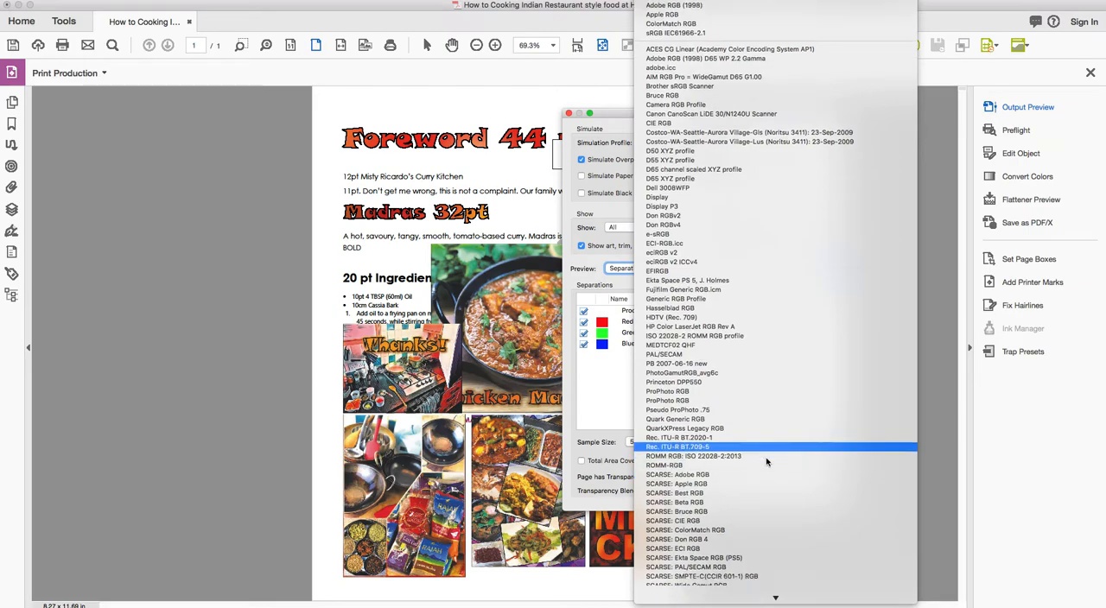
{"action": "scroll", "coordinate": [767, 458], "scroll_direction": "down", "scroll_amount": 5}
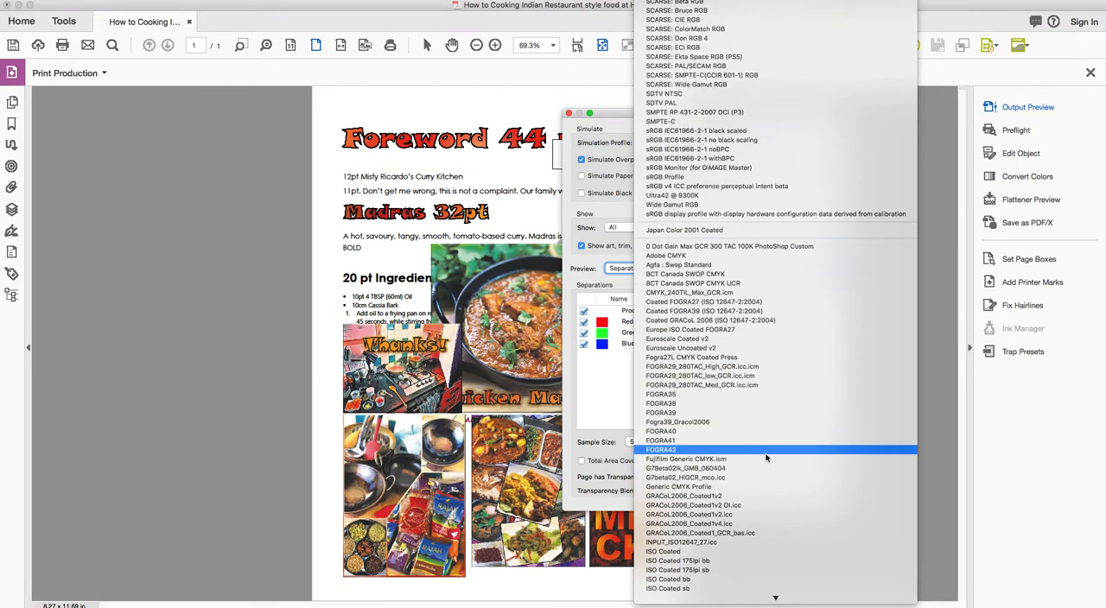
{"action": "left_click", "coordinate": [748, 415]}
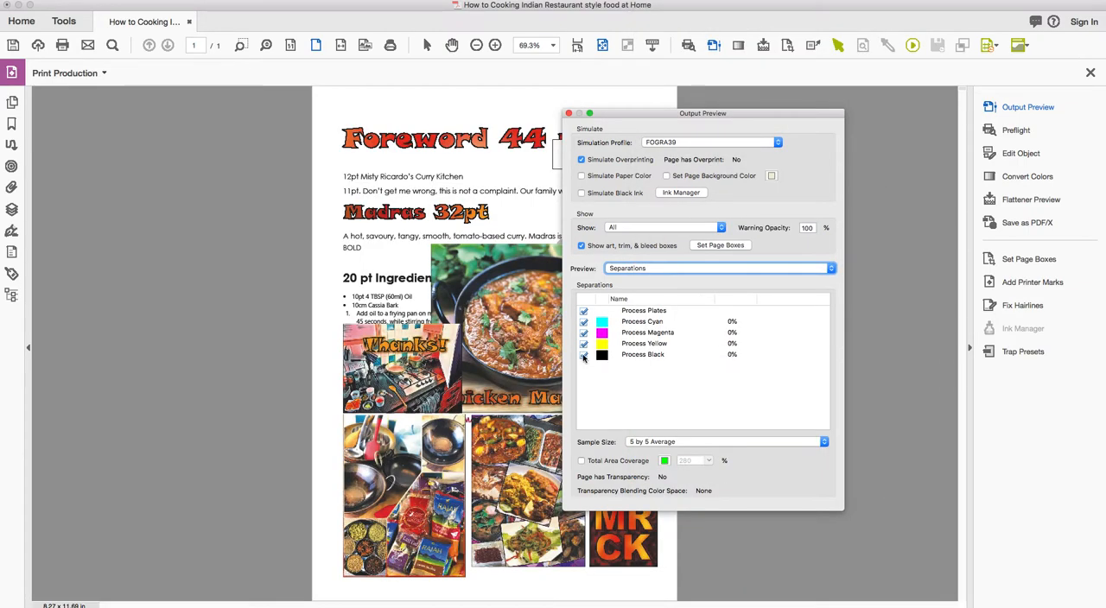
Examine the converted page without Process Black, check the black plate on its own, and close Output Preview.
{"action": "left_click", "coordinate": [583, 356]}
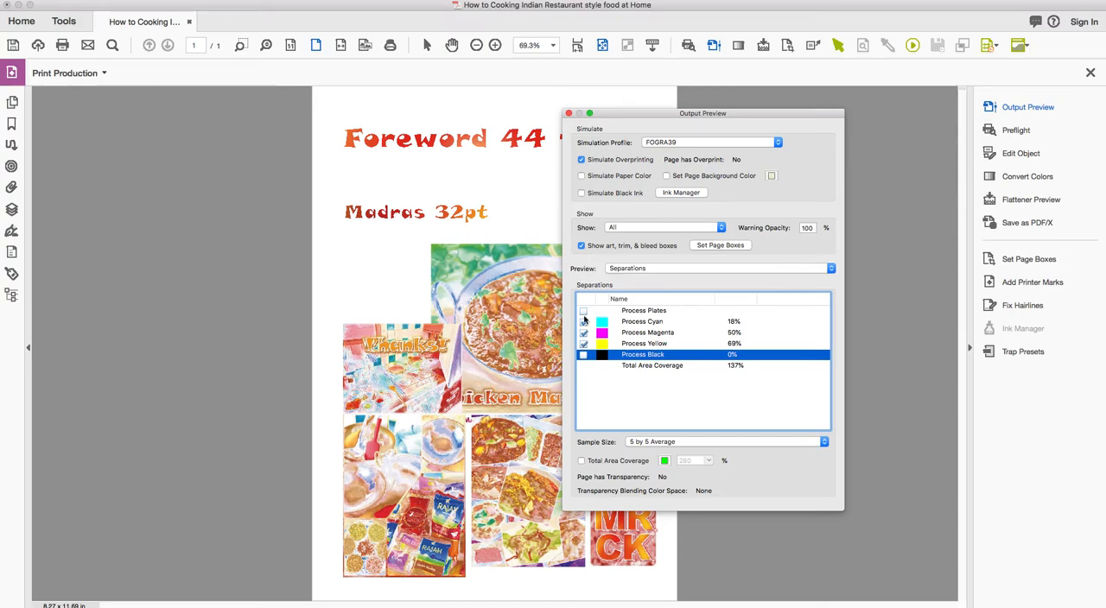
{"action": "left_click", "coordinate": [583, 311]}
{"action": "left_click", "coordinate": [583, 355]}
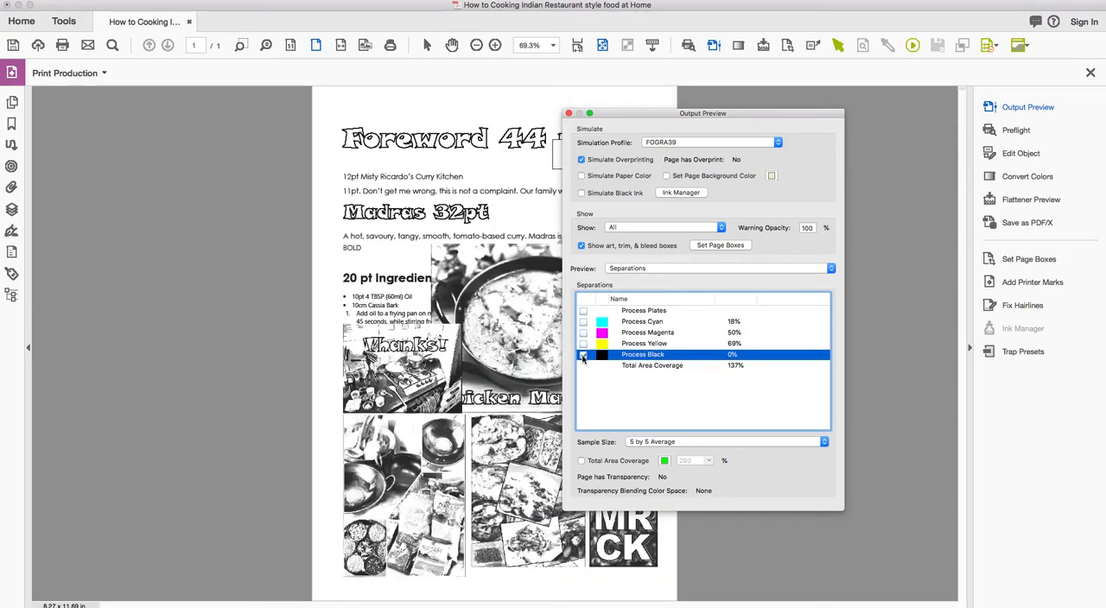
{"action": "left_click", "coordinate": [583, 355]}
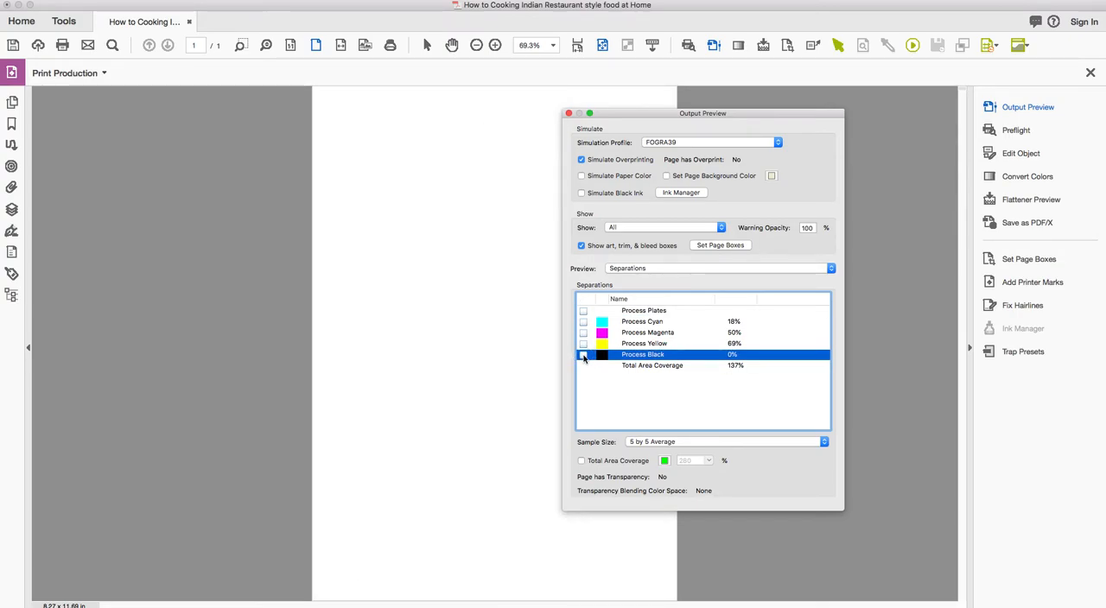
{"action": "left_click", "coordinate": [569, 113]}
Open the Enfocus Inspector on the large Chicken Madras photo to check its color space.
{"action": "left_click", "coordinate": [843, 42]}
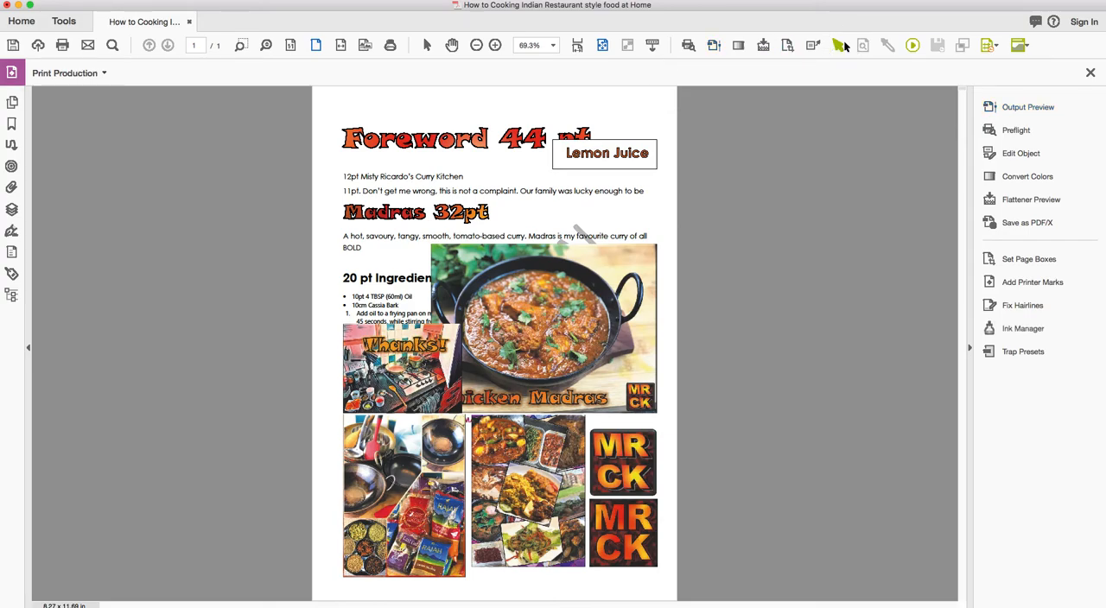
{"action": "left_click", "coordinate": [573, 287]}
{"action": "double_click", "coordinate": [573, 287]}
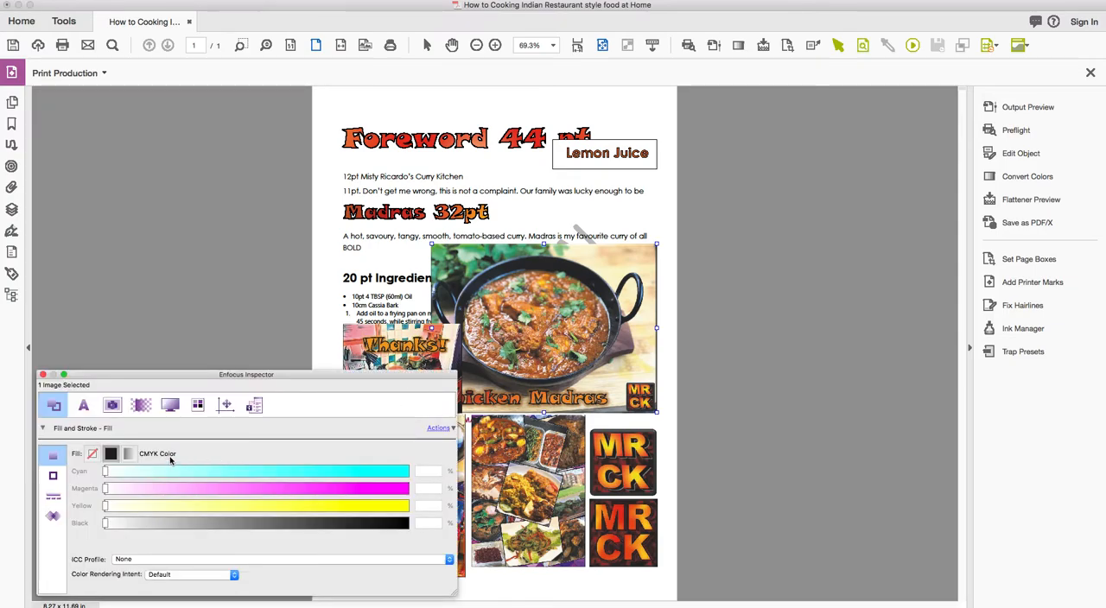
Inspect the fill colors of the body text, the Lemon Juice lettering and the Foreword heading, and close the Inspector.
{"action": "left_click", "coordinate": [380, 309]}
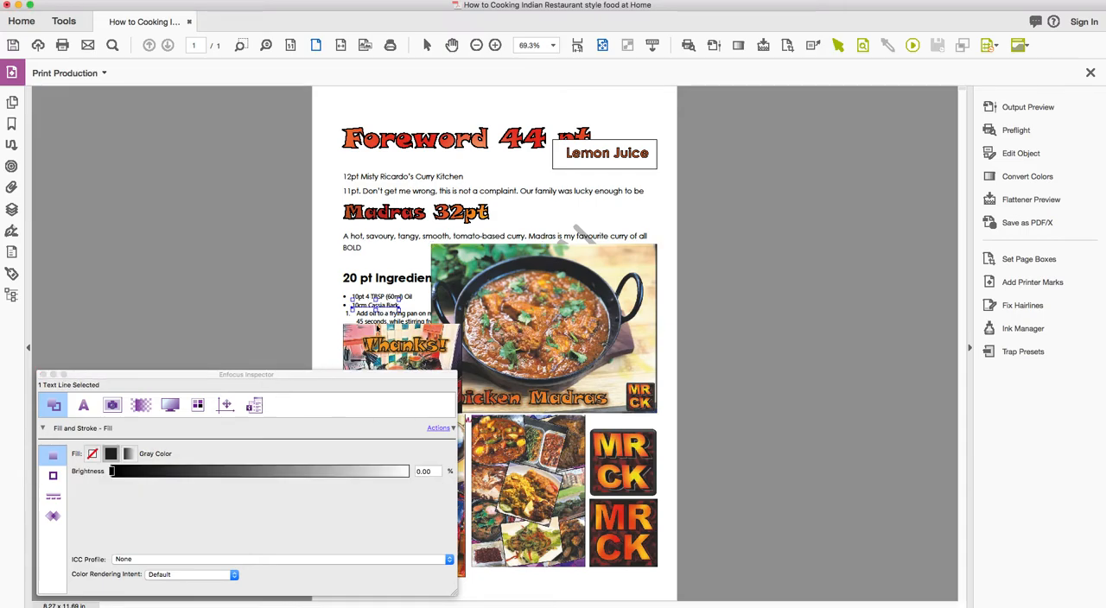
{"action": "left_click", "coordinate": [390, 283]}
{"action": "left_click", "coordinate": [390, 238]}
{"action": "left_click", "coordinate": [579, 156]}
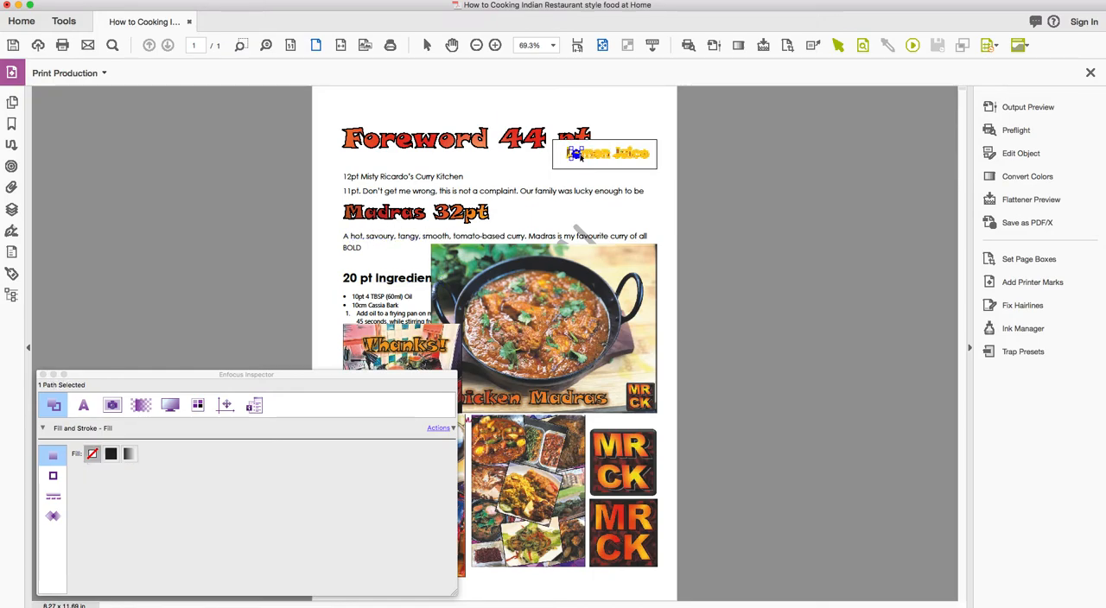
{"action": "left_click", "coordinate": [539, 141]}
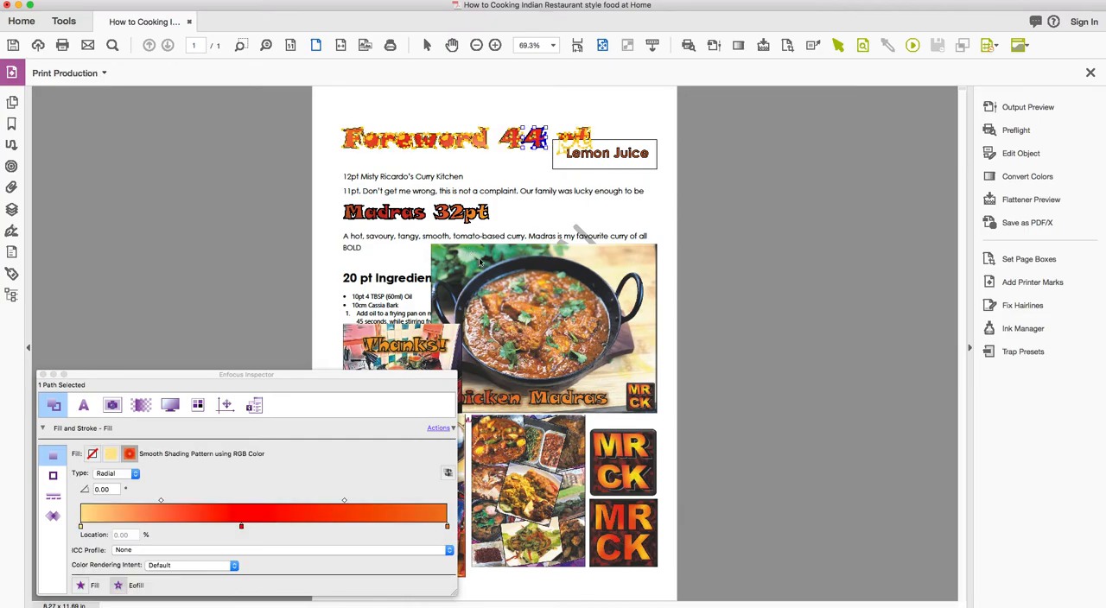
{"action": "left_click", "coordinate": [43, 374]}
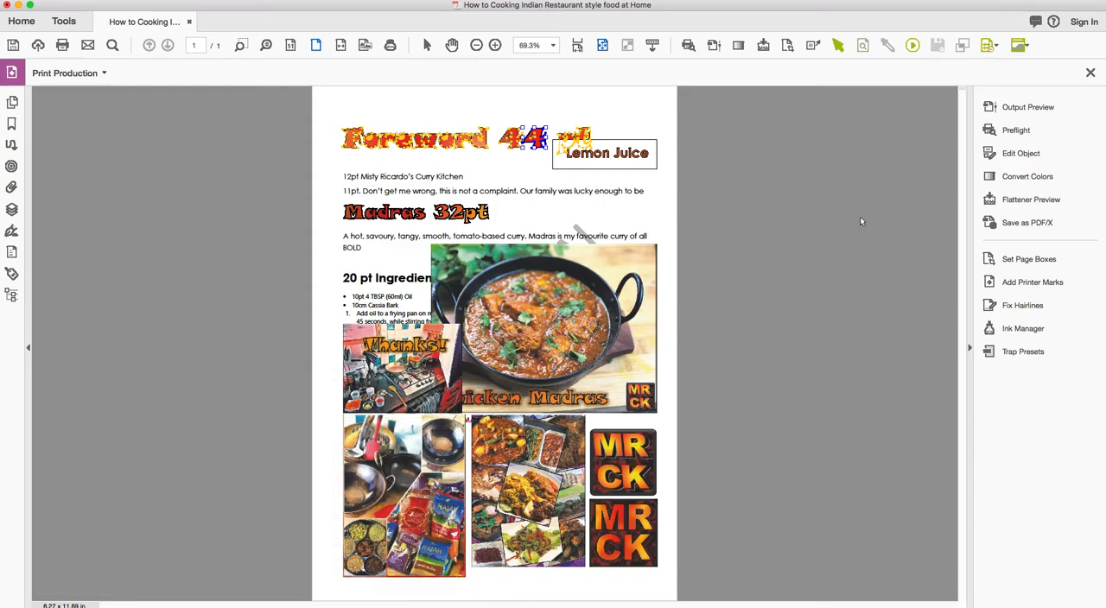
{"action": "left_click", "coordinate": [1040, 110]}
{"action": "left_click", "coordinate": [568, 113]}
{"action": "left_click", "coordinate": [1024, 176]}
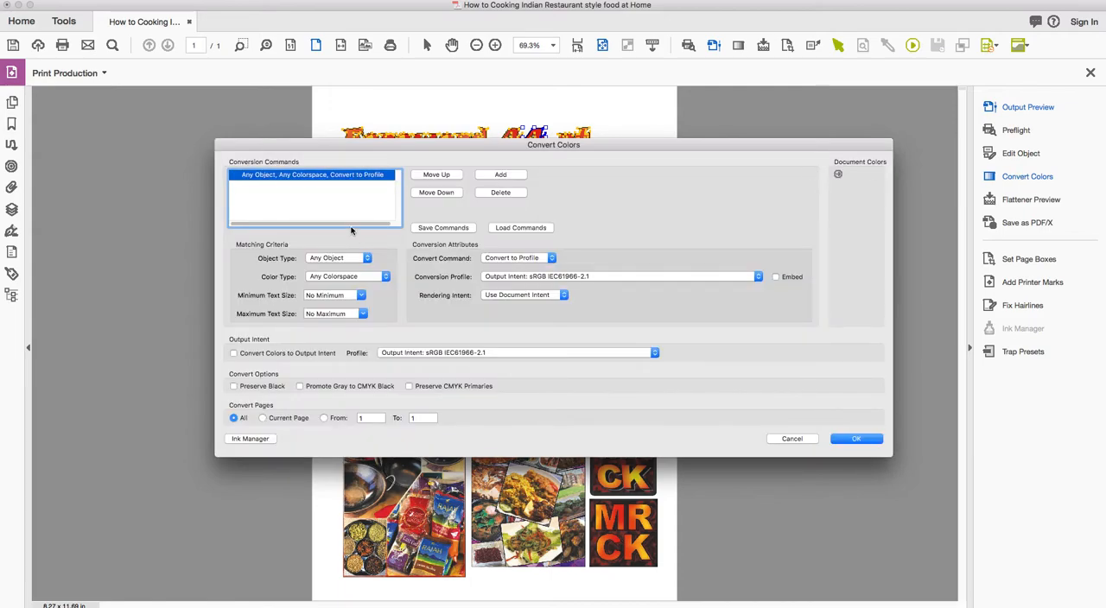
{"action": "left_click", "coordinate": [95, 1]}
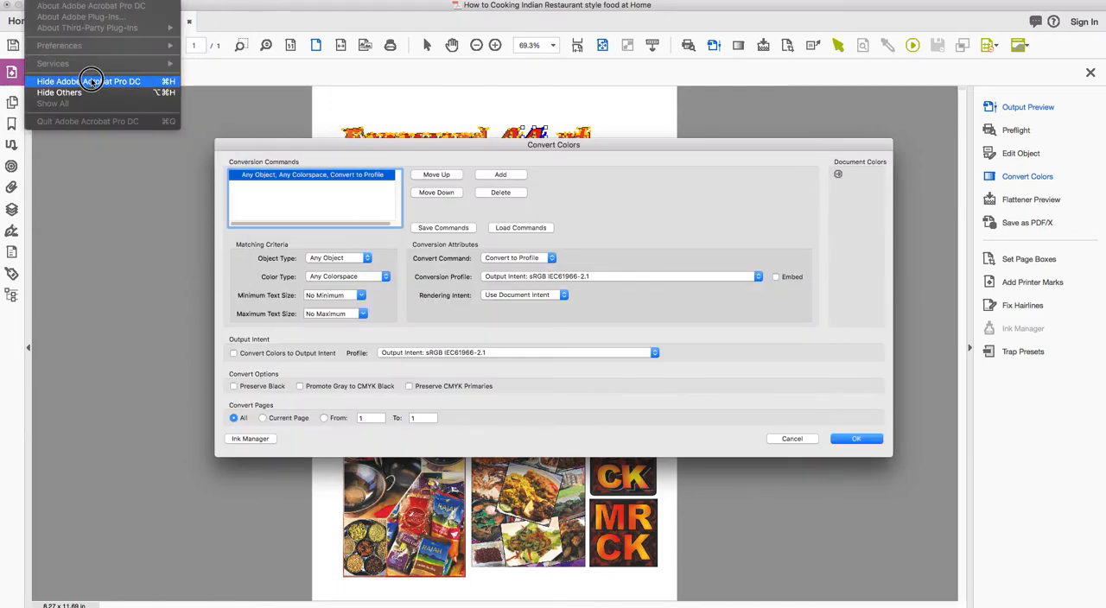
{"action": "left_click", "coordinate": [792, 438]}
Review the working spaces and conversion options in the Color Management preferences, and close them without changes.
{"action": "left_click", "coordinate": [78, 1]}
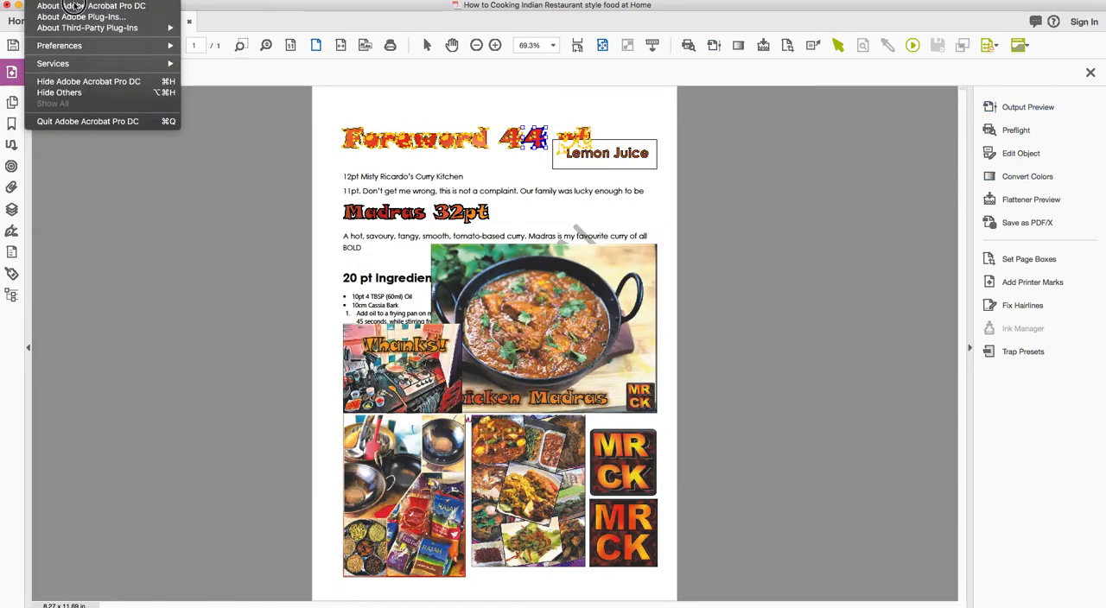
{"action": "mouse_move", "coordinate": [83, 49]}
{"action": "left_click", "coordinate": [211, 46]}
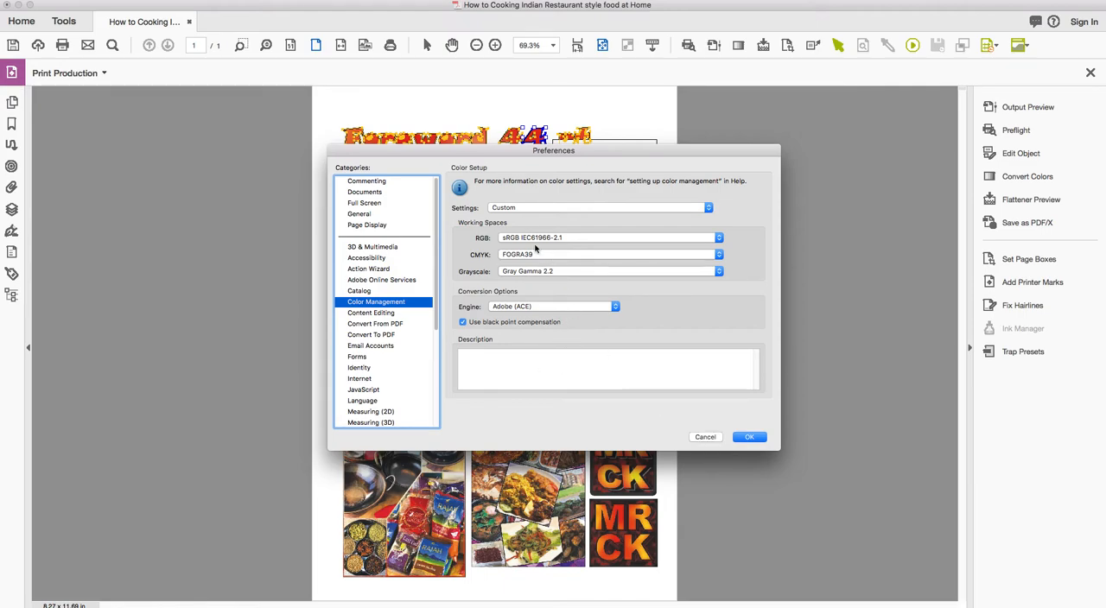
{"action": "left_click", "coordinate": [707, 437]}
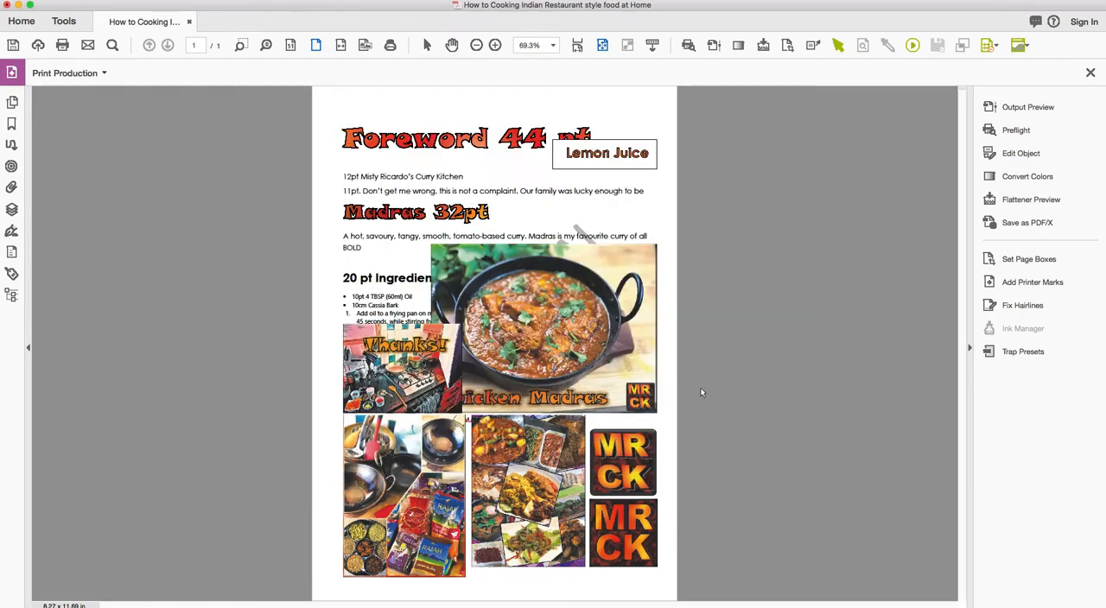
Try a Convert Colors setup for any object and colorspace with FOGRA39 as the conversion profile, go through the convert options, and cancel.
{"action": "left_click", "coordinate": [1024, 177]}
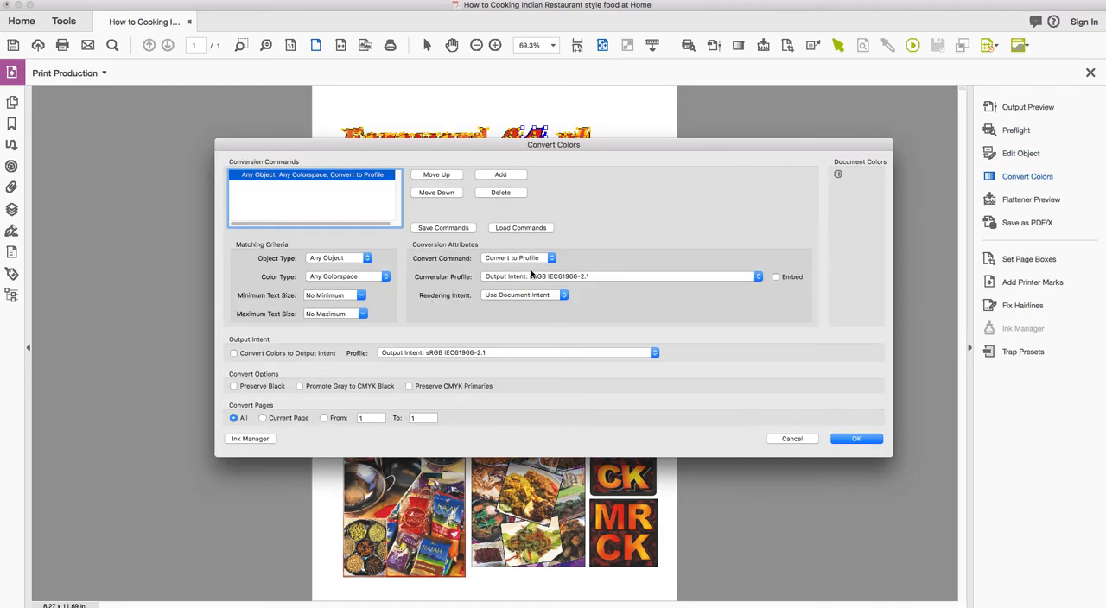
{"action": "left_click", "coordinate": [533, 274]}
{"action": "scroll", "coordinate": [593, 441], "scroll_direction": "down", "scroll_amount": 3}
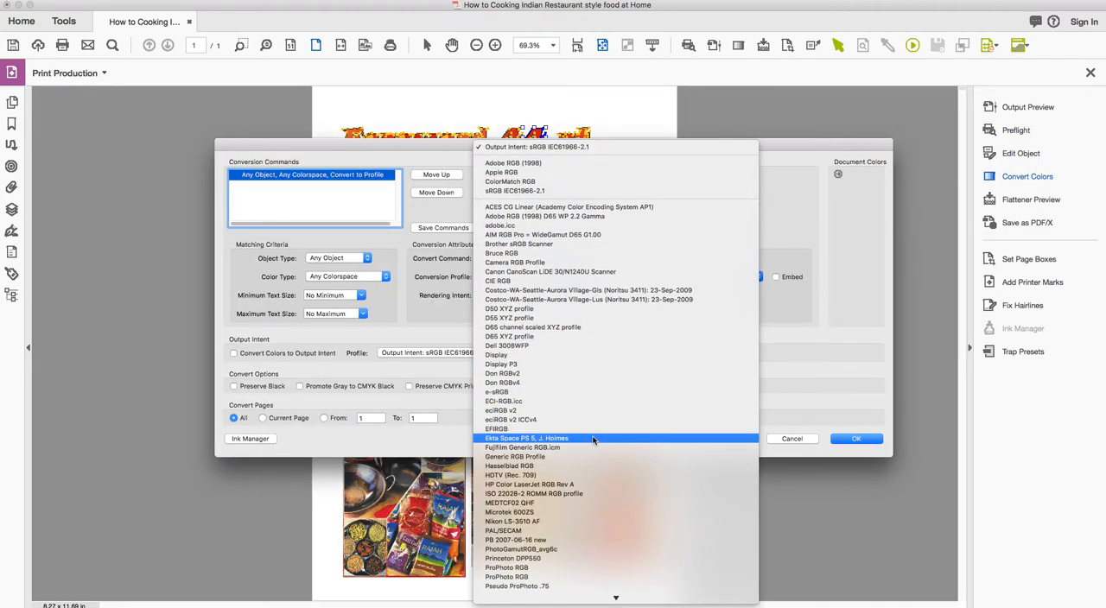
{"action": "scroll", "coordinate": [593, 439], "scroll_direction": "down", "scroll_amount": 15}
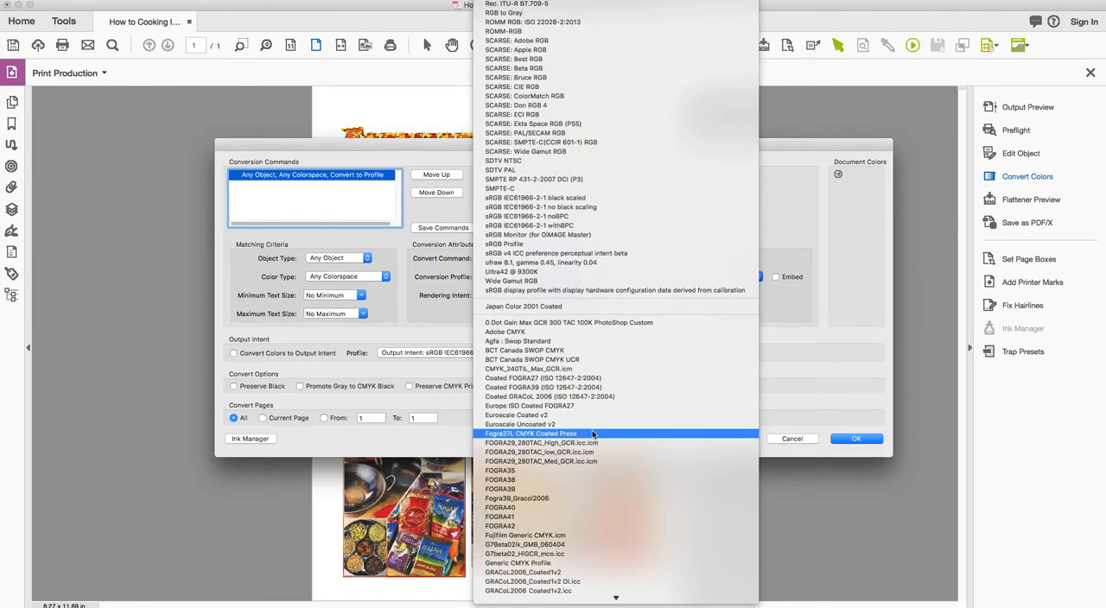
{"action": "left_click", "coordinate": [576, 471]}
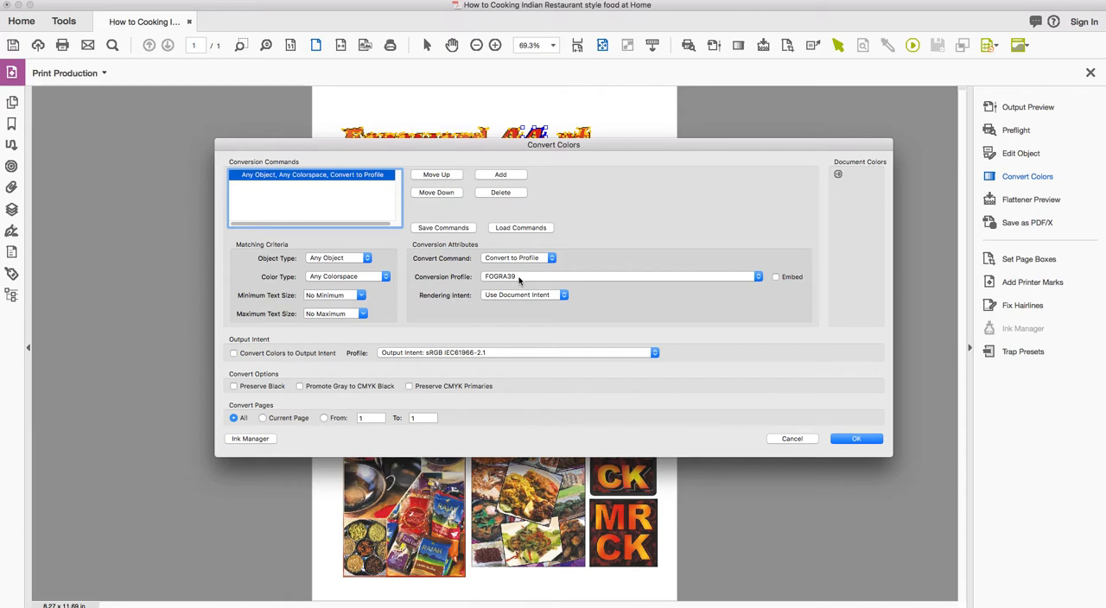
{"action": "left_click", "coordinate": [269, 389]}
{"action": "left_click", "coordinate": [303, 388]}
{"action": "left_click", "coordinate": [417, 388]}
{"action": "left_click", "coordinate": [794, 440]}
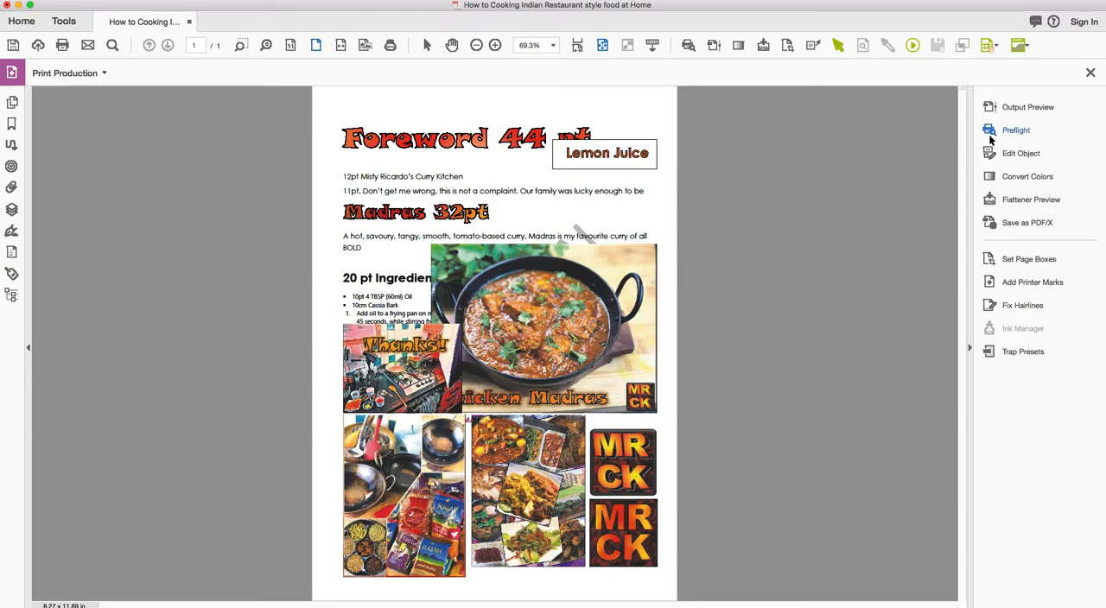
Revert the sample eBook PDF to its previously saved version and enable editing despite its PDF/A read-only state.
{"action": "left_click", "coordinate": [109, 2]}
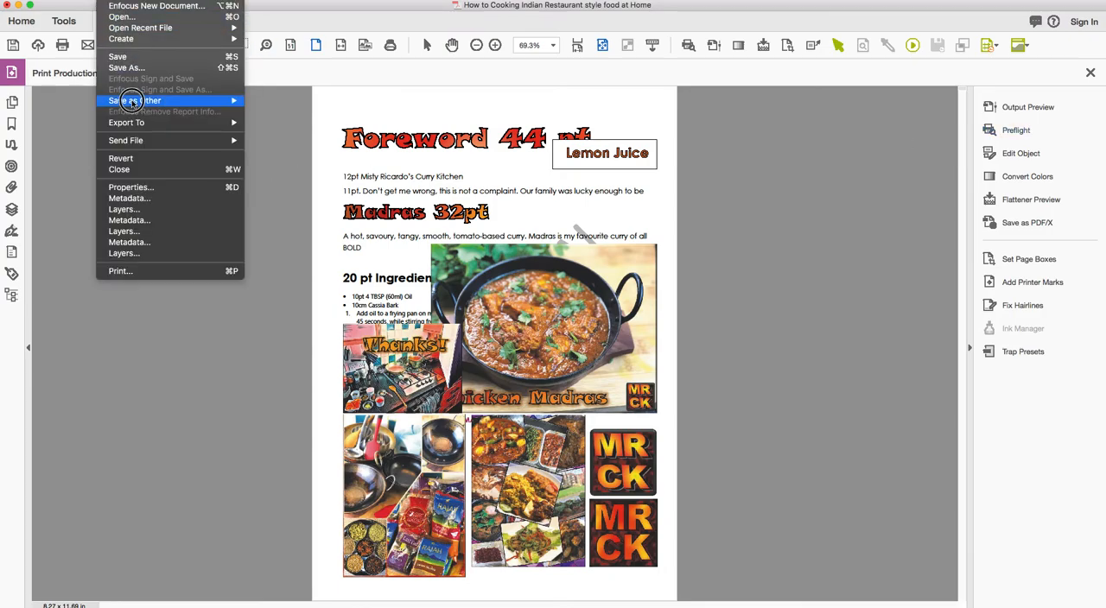
{"action": "left_click", "coordinate": [121, 158]}
{"action": "left_click", "coordinate": [632, 198]}
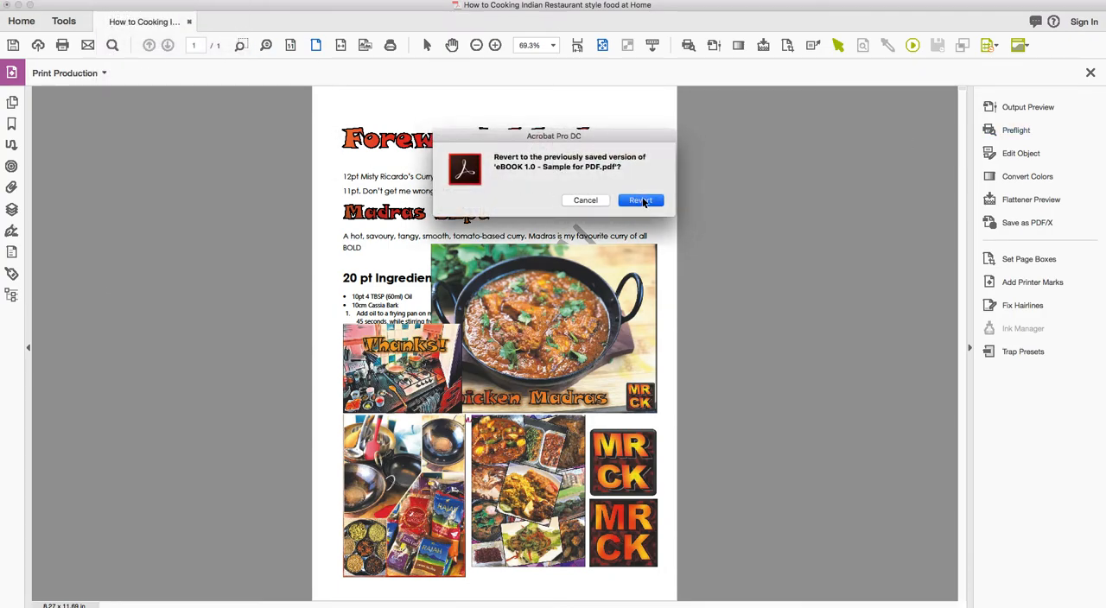
{"action": "left_click", "coordinate": [648, 69]}
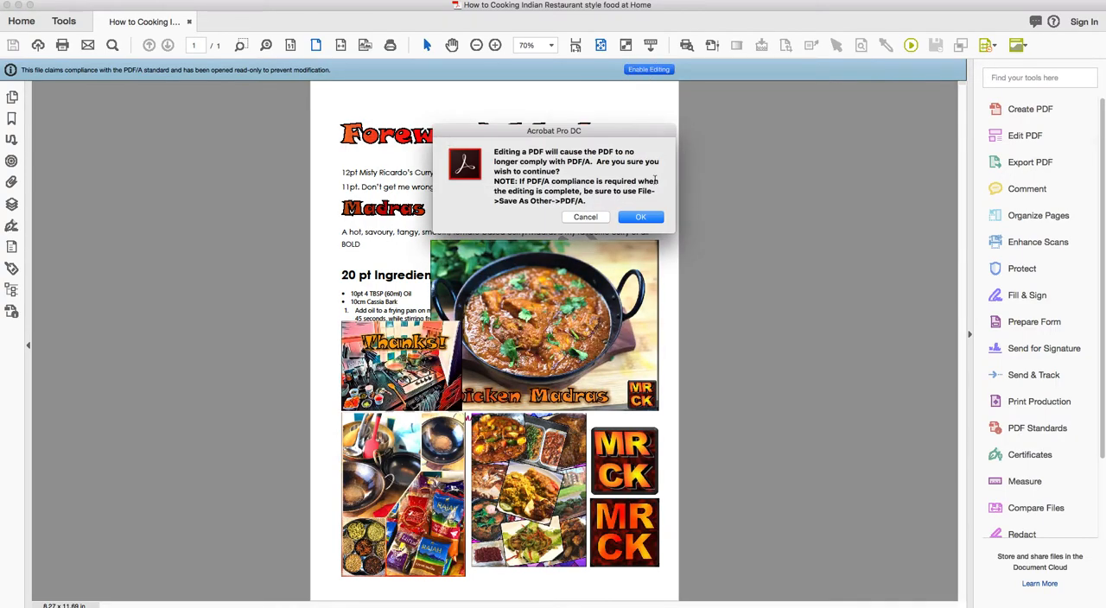
{"action": "left_click", "coordinate": [643, 218]}
Find the Convert Colors tool with a tool search and open it for the reverted document.
{"action": "left_click", "coordinate": [1030, 79]}
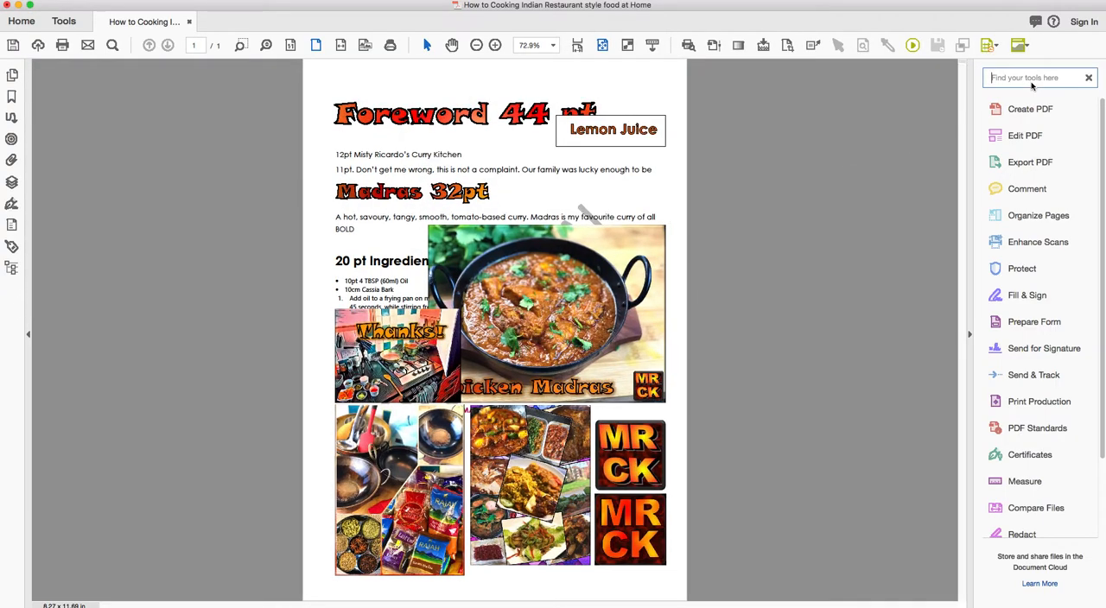
{"action": "type", "text": "conver"}
{"action": "left_click", "coordinate": [1035, 104]}
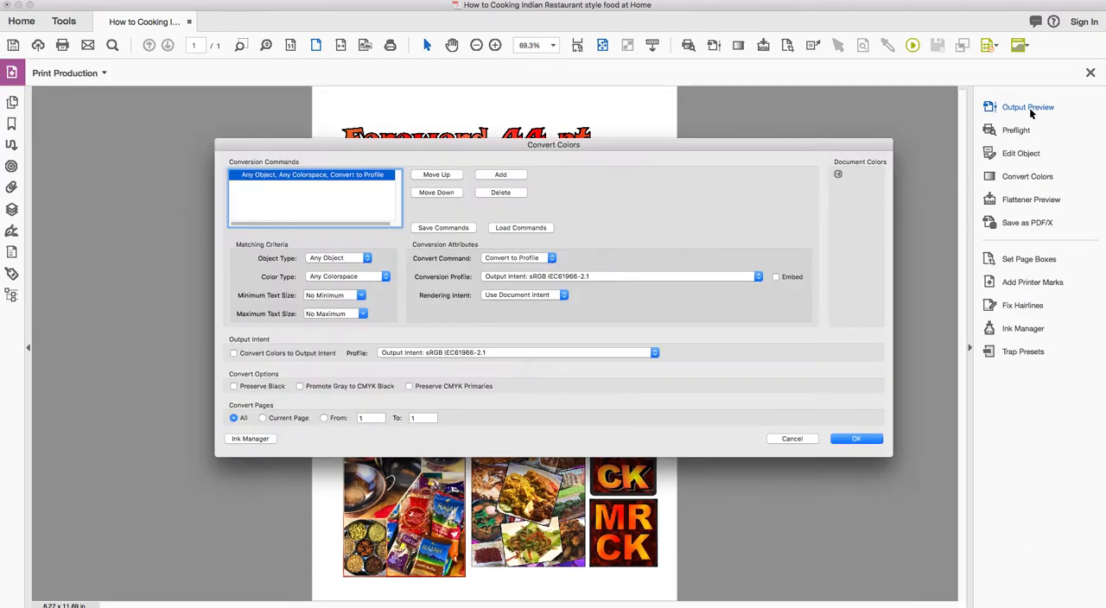
{"action": "left_click", "coordinate": [518, 281]}
{"action": "scroll", "coordinate": [599, 368], "scroll_direction": "down", "scroll_amount": 15}
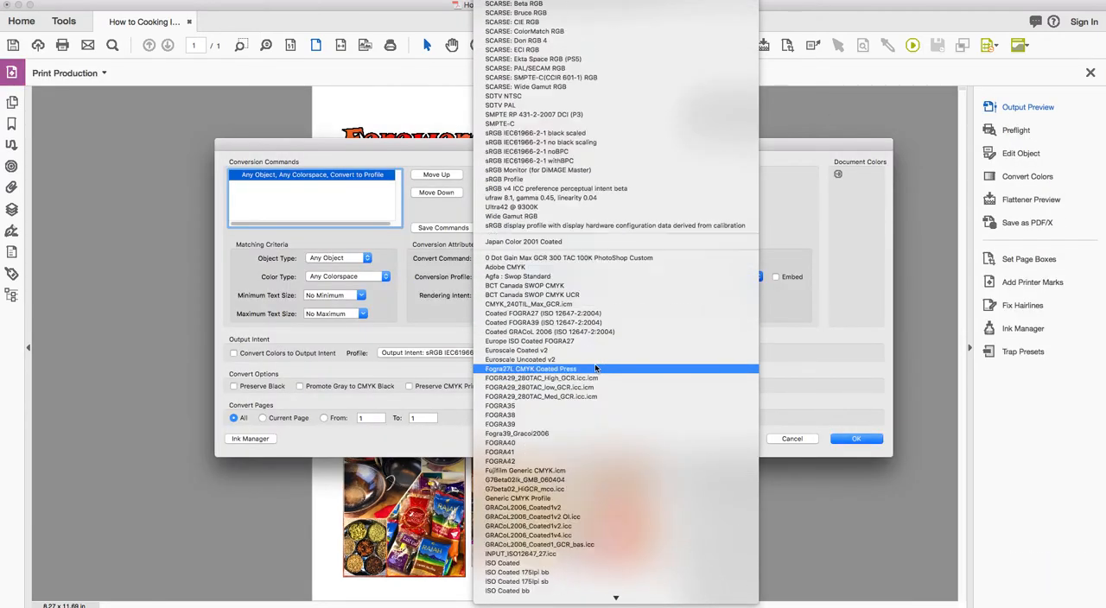
{"action": "scroll", "coordinate": [599, 369], "scroll_direction": "down", "scroll_amount": 8}
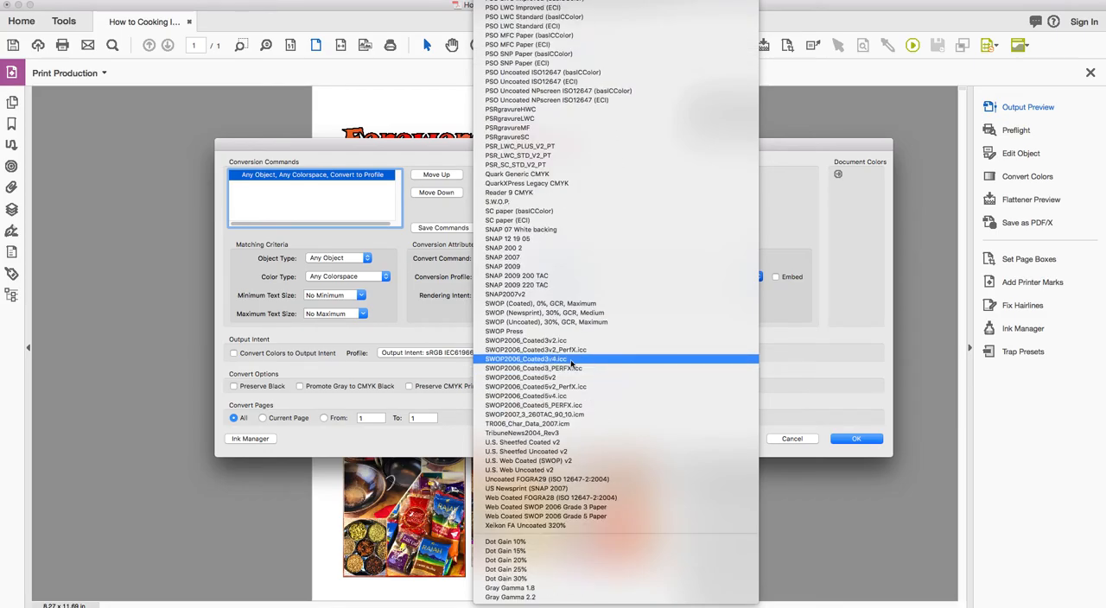
{"action": "scroll", "coordinate": [580, 369], "scroll_direction": "up", "scroll_amount": 20}
{"action": "left_click", "coordinate": [795, 427]}
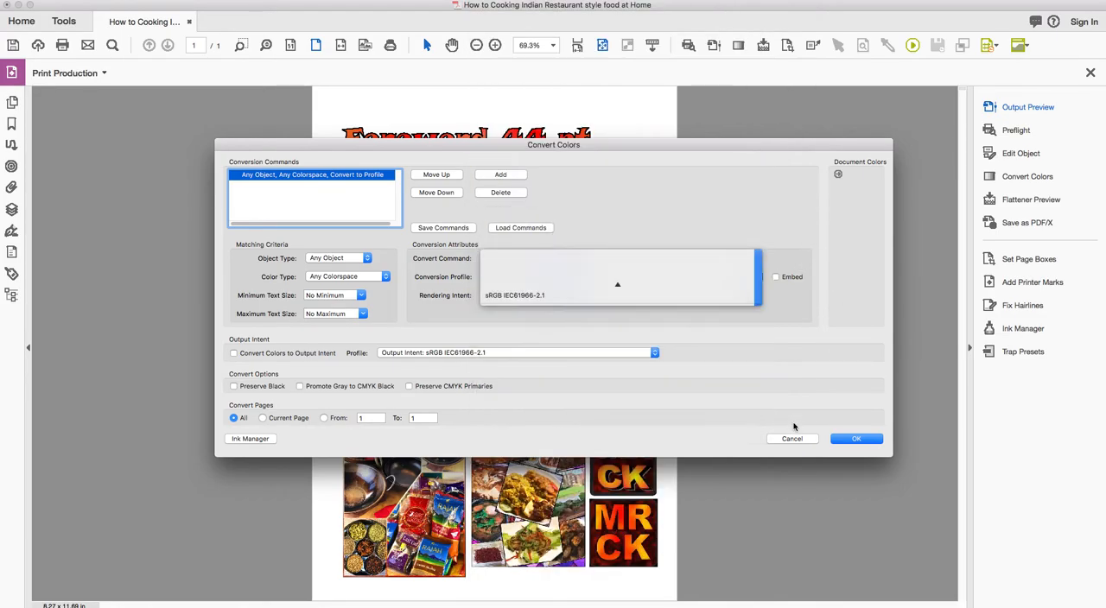
{"action": "left_click", "coordinate": [794, 441]}
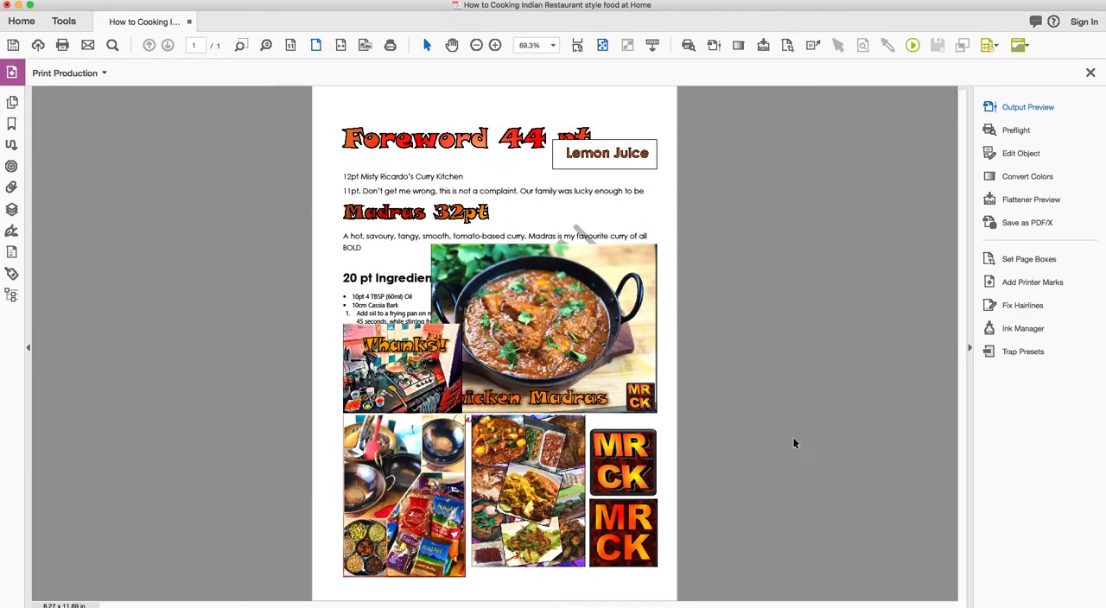
Open the Untitled (4) action list in the Enfocus editor, review its Apply DeviceLink settings, and close it without changes.
{"action": "left_click", "coordinate": [820, 197]}
{"action": "key", "text": "alt+super+a"}
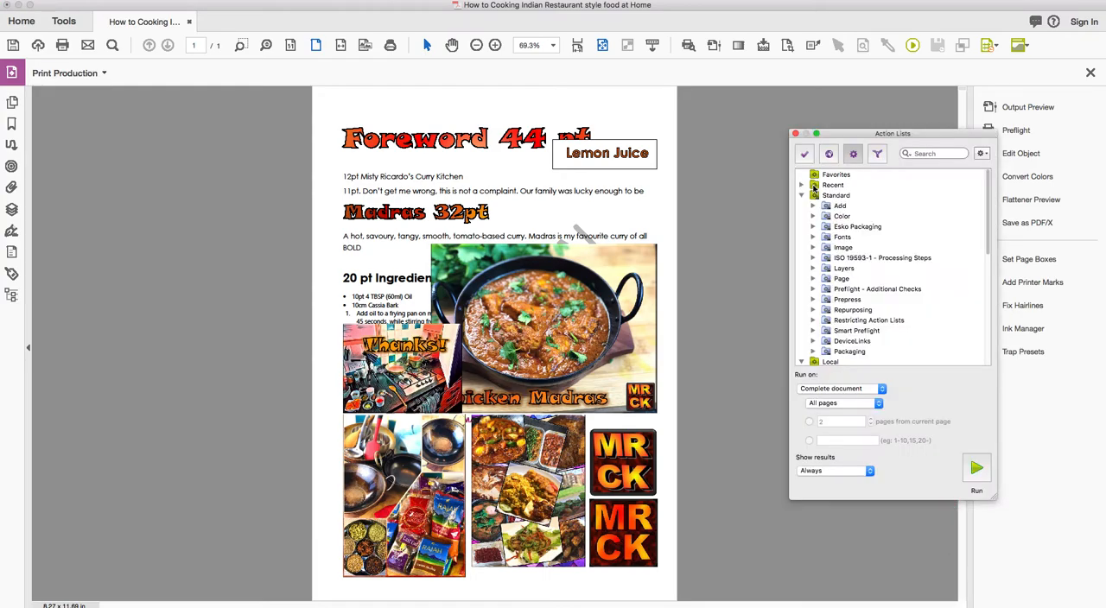
{"action": "left_click_drag", "start_coordinate": [991, 194], "coordinate": [990, 319]}
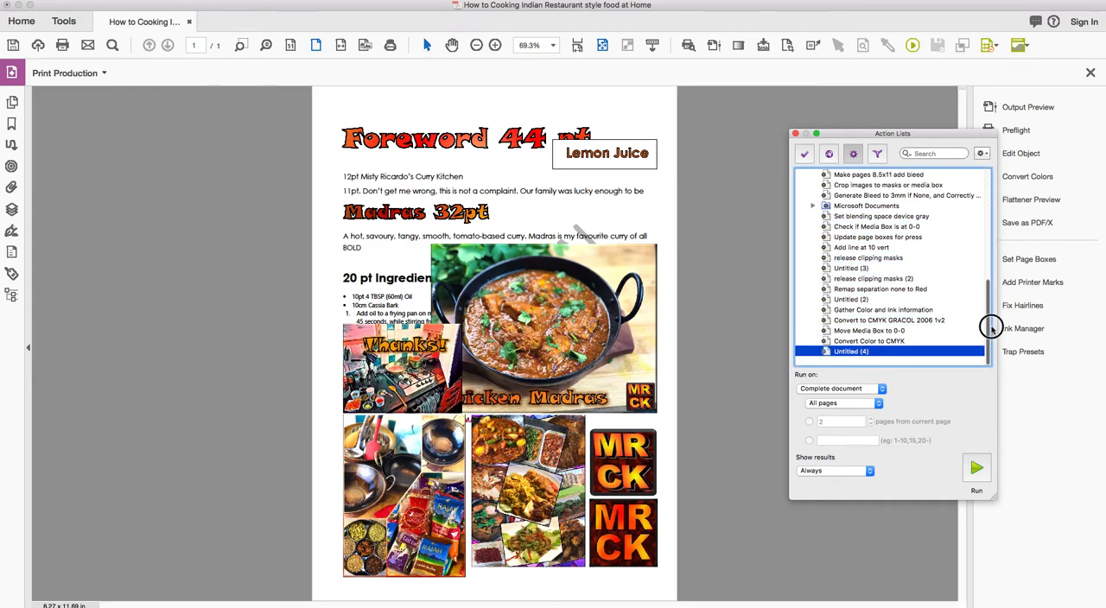
{"action": "left_click", "coordinate": [867, 353]}
{"action": "double_click", "coordinate": [866, 353]}
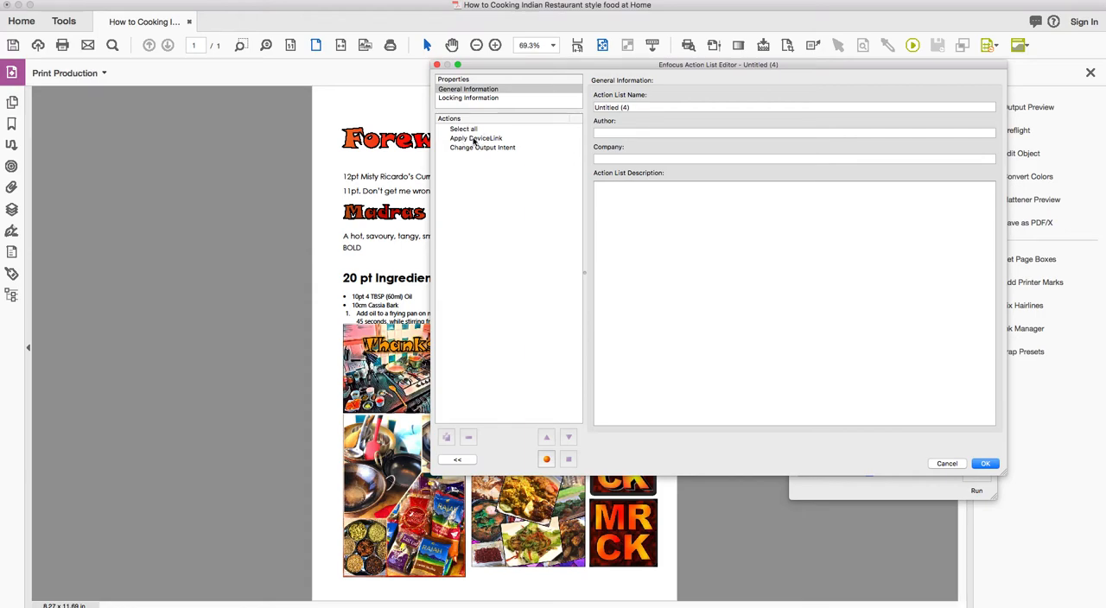
{"action": "left_click", "coordinate": [475, 138]}
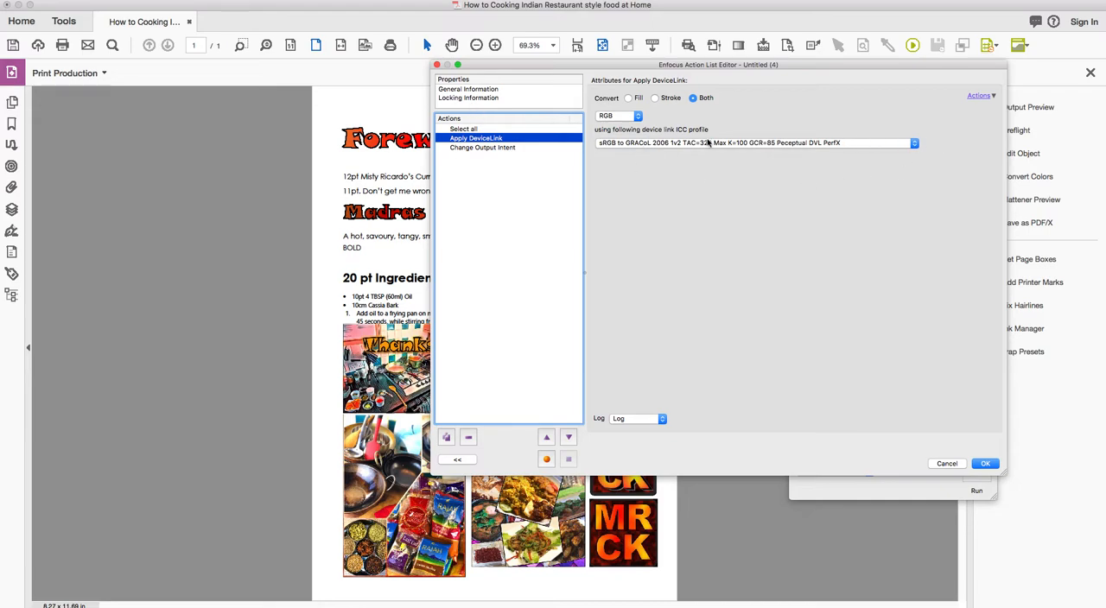
{"action": "left_click", "coordinate": [947, 464]}
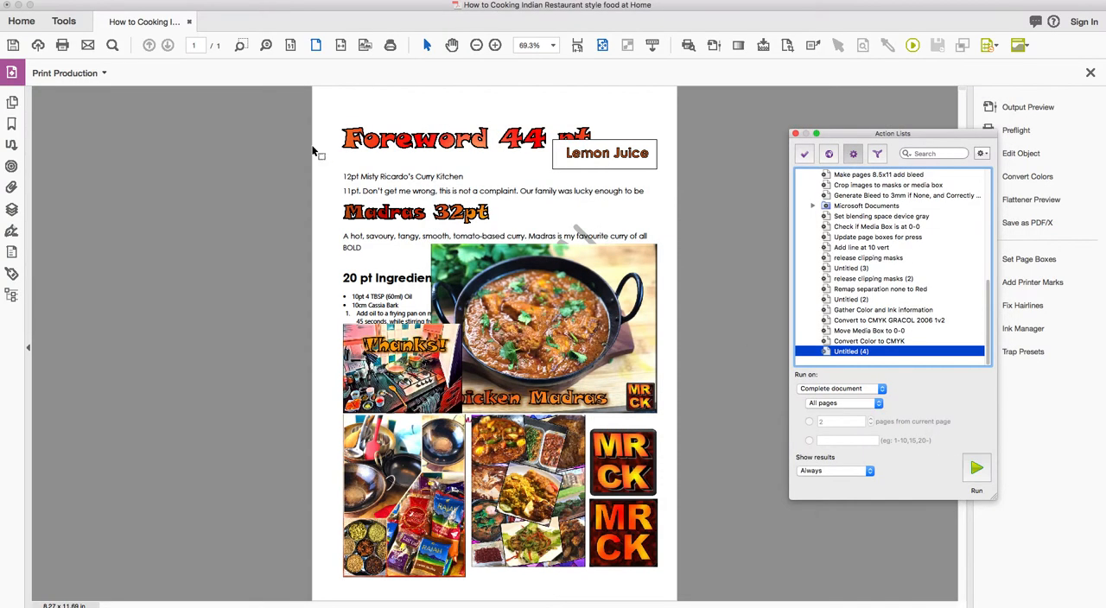
Check the reverted document's separations in Output Preview and close the preview.
{"action": "left_click", "coordinate": [894, 113]}
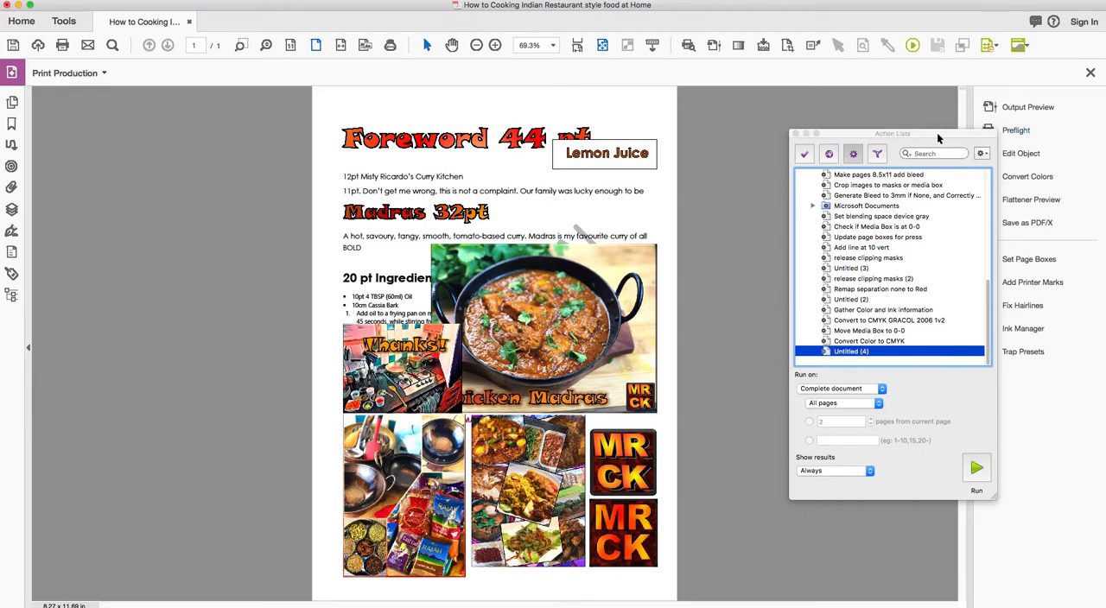
{"action": "left_click", "coordinate": [1019, 108]}
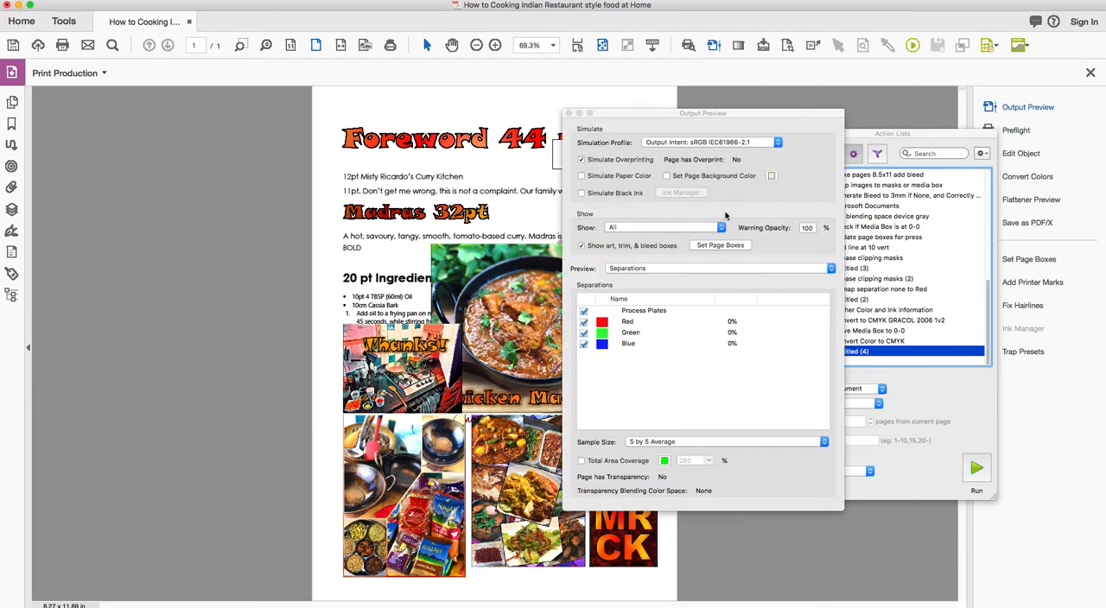
{"action": "left_click", "coordinate": [568, 113]}
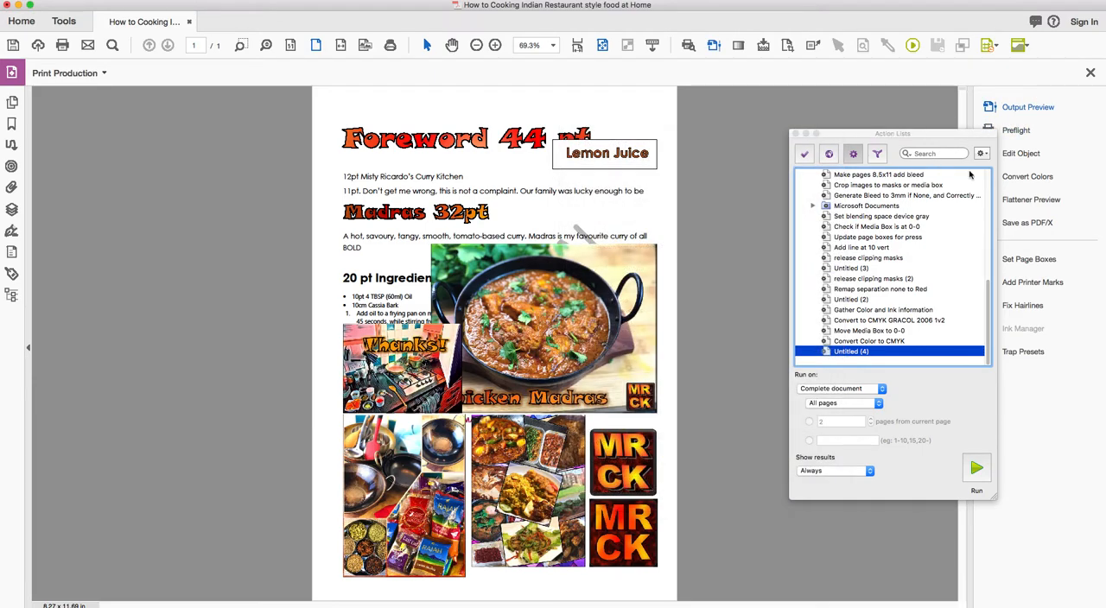
Convert all colors to Coated GRACoL 2006 (ISO 12647-2:2004) with Preserve Black and Promote Gray to CMYK Black, and close the Action Lists.
{"action": "left_click", "coordinate": [1027, 177]}
{"action": "left_click", "coordinate": [558, 277]}
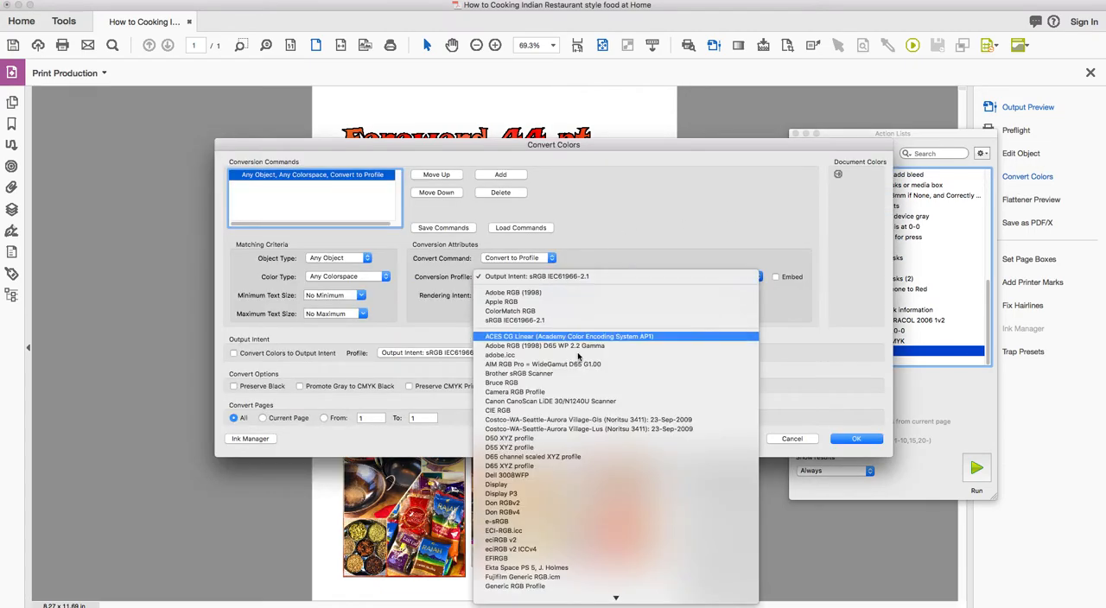
{"action": "scroll", "coordinate": [593, 402], "scroll_direction": "down", "scroll_amount": 10}
{"action": "scroll", "coordinate": [592, 407], "scroll_direction": "down", "scroll_amount": 15}
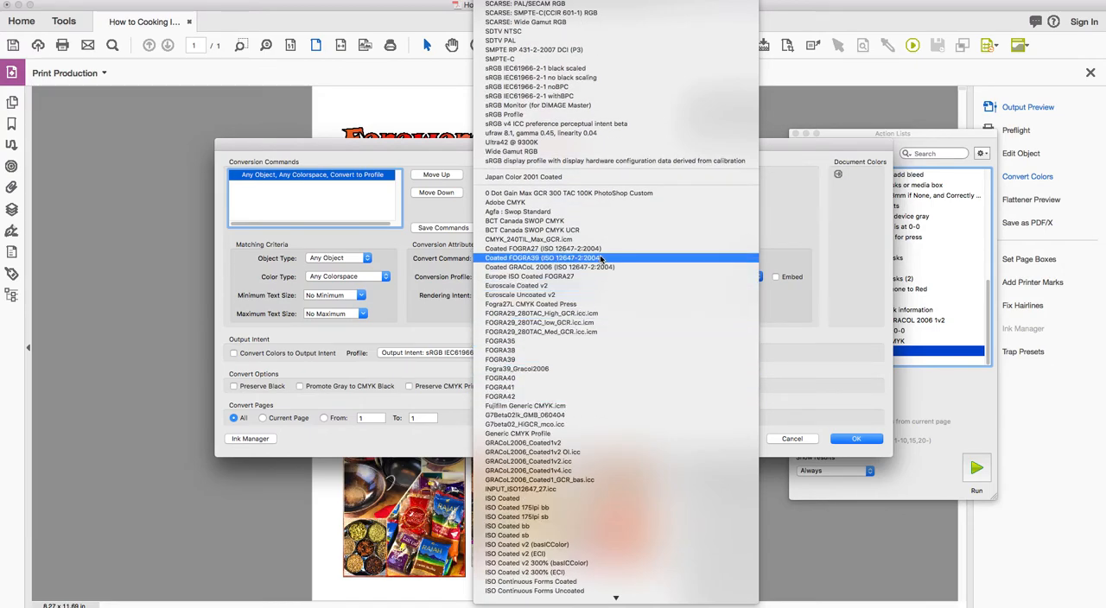
{"action": "left_click", "coordinate": [596, 268]}
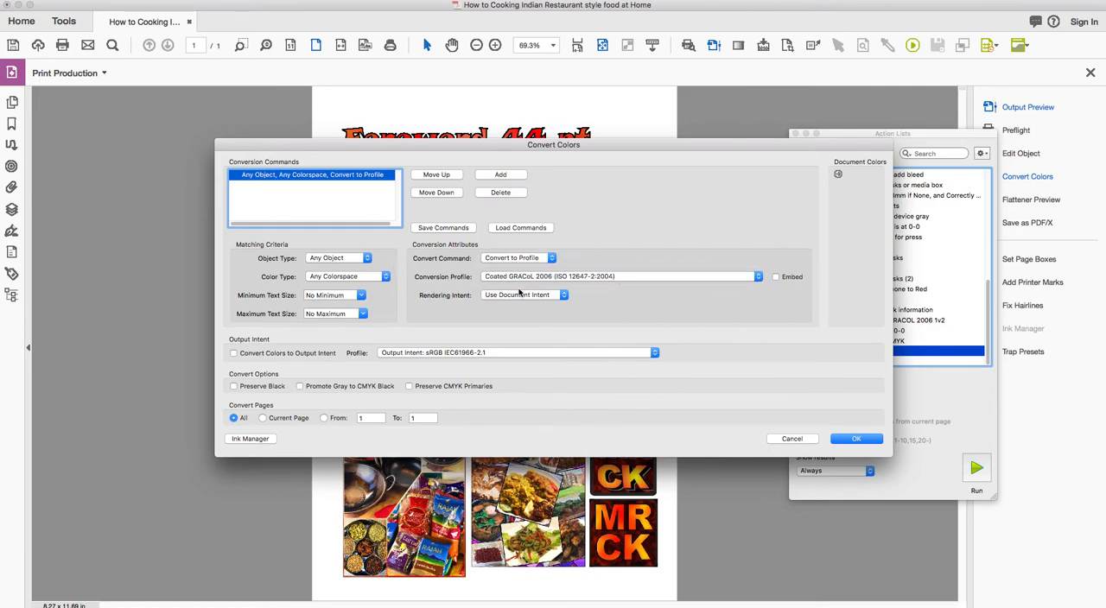
{"action": "left_click", "coordinate": [252, 386]}
{"action": "left_click", "coordinate": [328, 386]}
{"action": "left_click", "coordinate": [853, 439]}
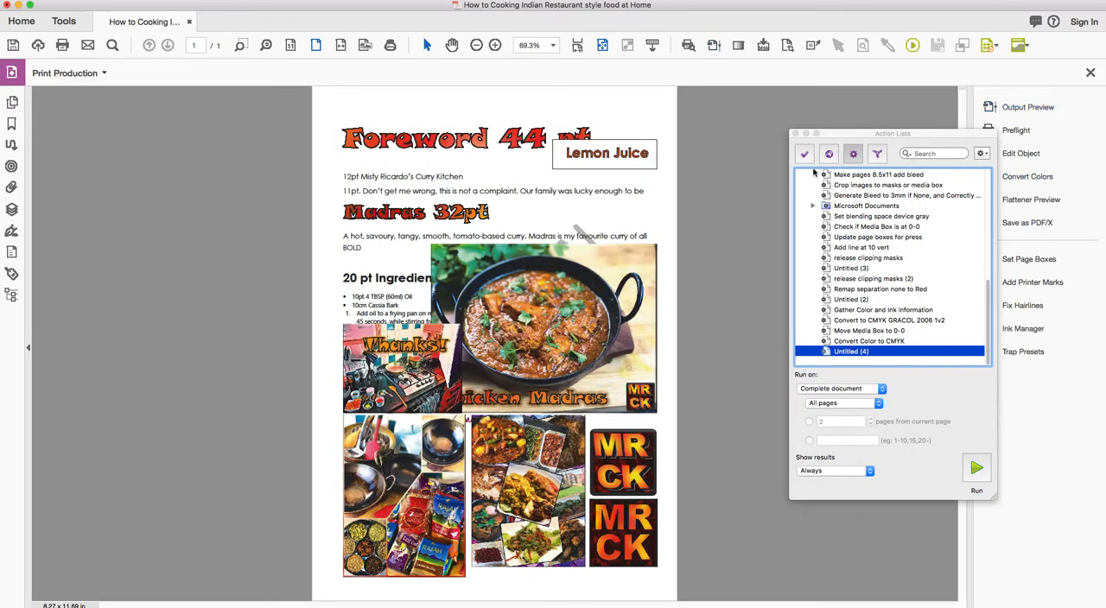
{"action": "left_click", "coordinate": [795, 134]}
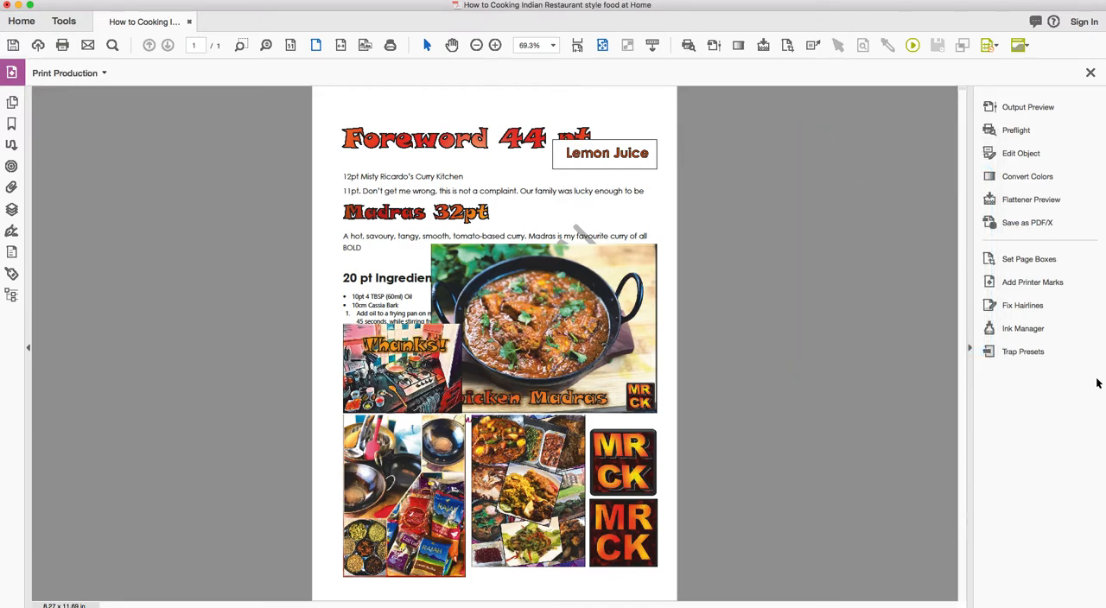
Open eBOOK 1.0 - Sample for PDF fixed.pdf from the Downloads folder and place it in its own window beside the converted document.
{"action": "left_click_drag", "start_coordinate": [1104, 164], "coordinate": [622, 164]}
{"action": "double_click", "coordinate": [1070, 30]}
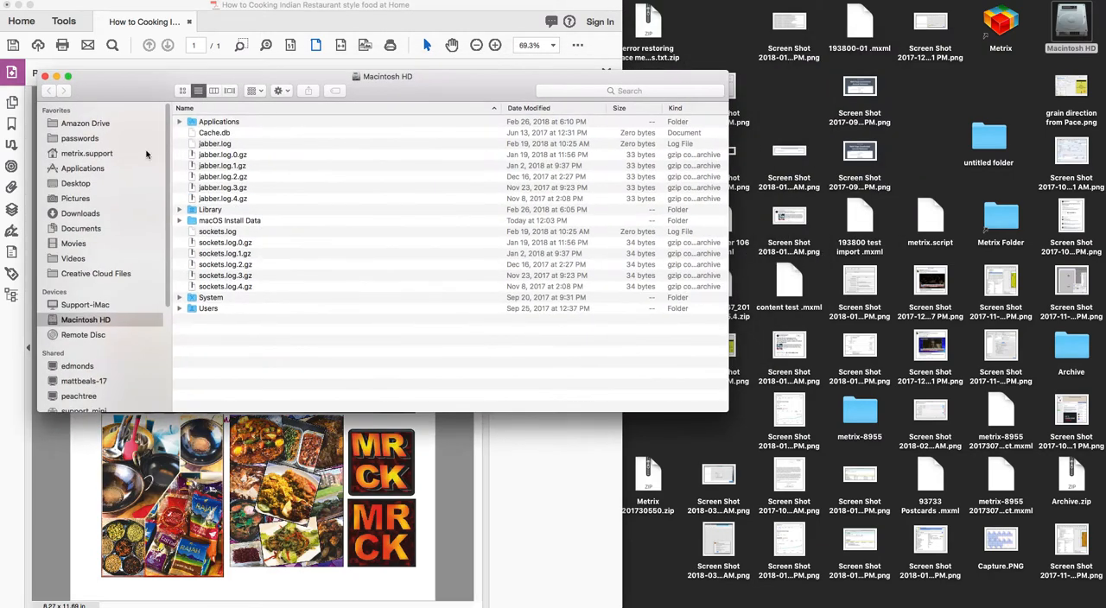
{"action": "left_click", "coordinate": [80, 213]}
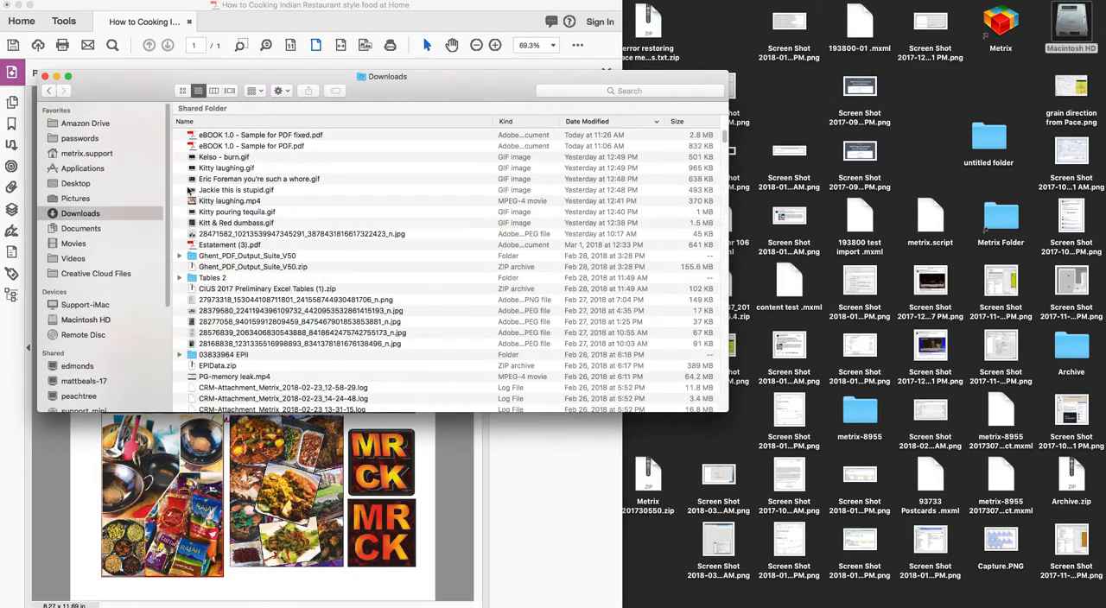
{"action": "double_click", "coordinate": [283, 138]}
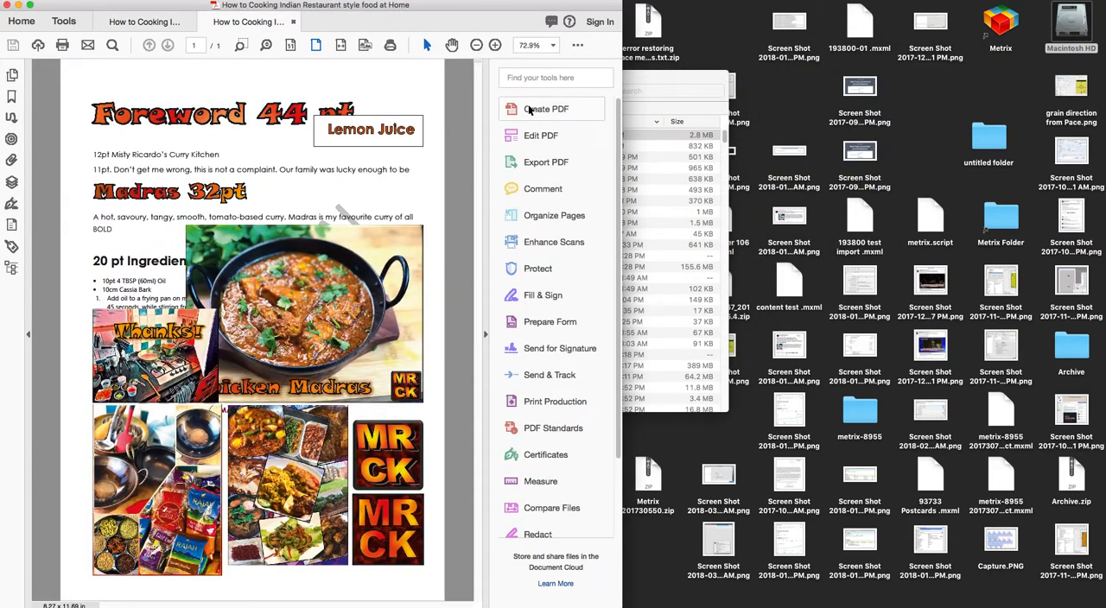
{"action": "left_click_drag", "start_coordinate": [249, 22], "coordinate": [405, 41]}
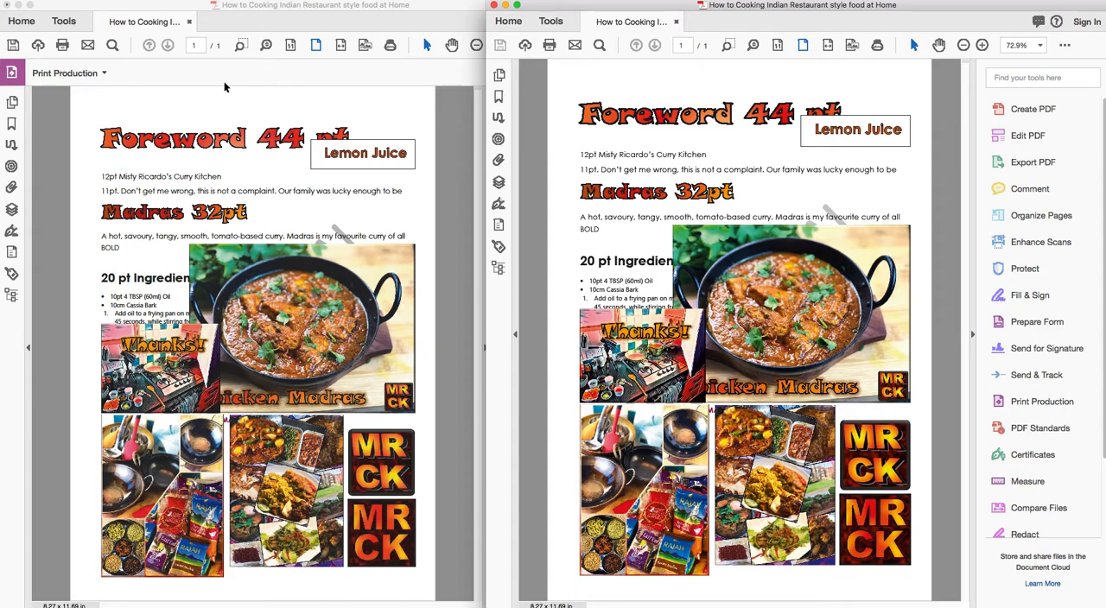
Preview the fixed PDF's separations in Output Preview with Process Black hidden, moving the preview clear of the page.
{"action": "left_click", "coordinate": [1035, 79]}
{"action": "type", "text": "output"}
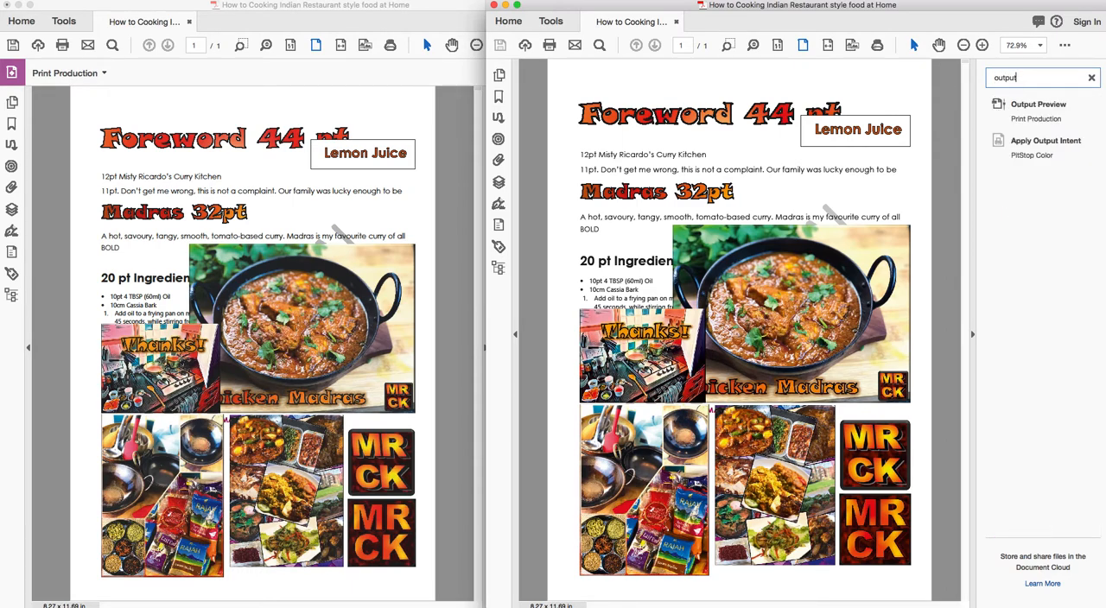
{"action": "left_click", "coordinate": [1041, 105]}
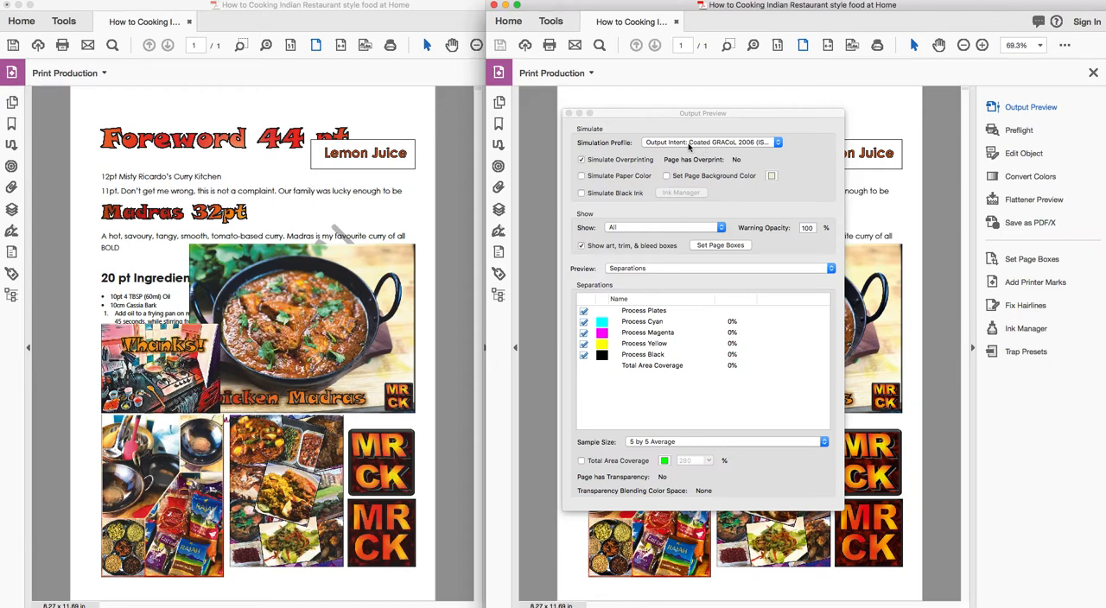
{"action": "left_click", "coordinate": [585, 360]}
{"action": "left_click", "coordinate": [584, 355]}
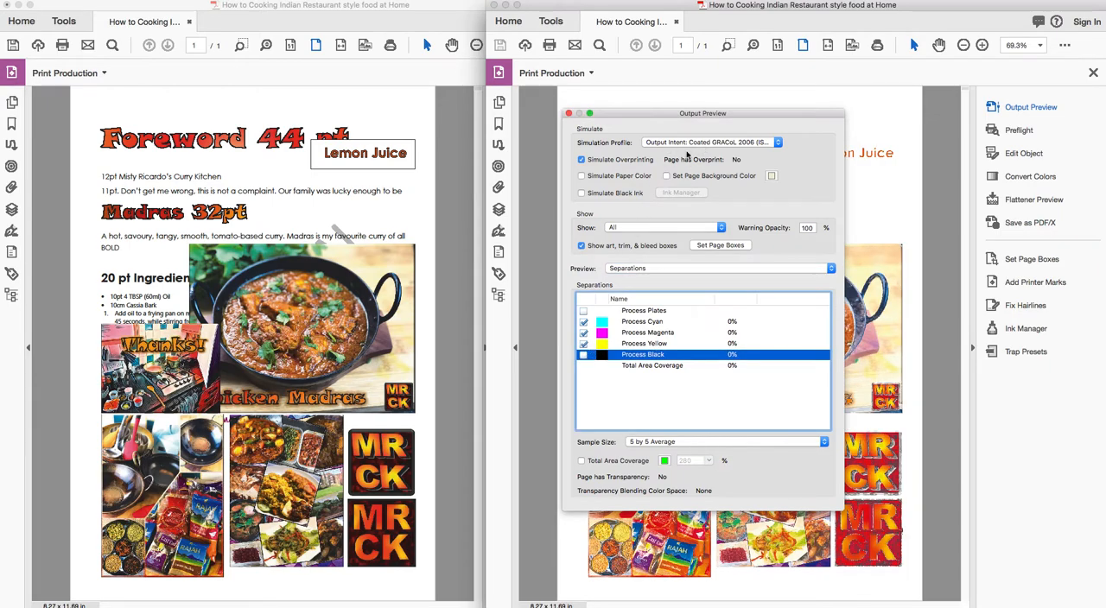
{"action": "left_click_drag", "start_coordinate": [664, 114], "coordinate": [1059, 268]}
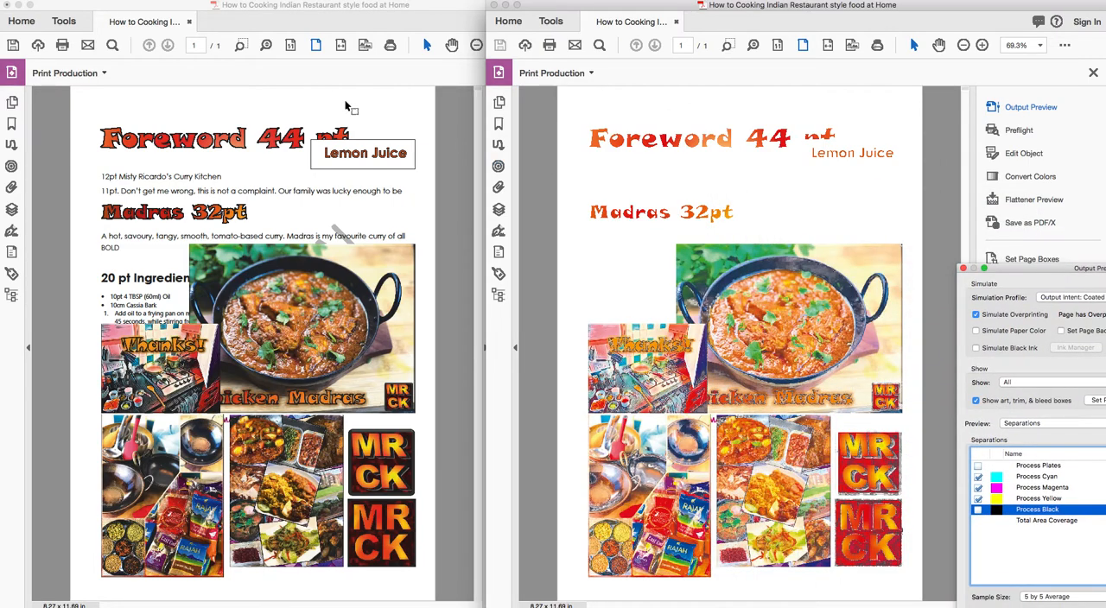
Open Output Preview for the newly converted document and set its simulation profile to Coated FOGRA39 (ISO 12647-2:2004).
{"action": "left_click", "coordinate": [294, 102]}
{"action": "left_click", "coordinate": [532, 107]}
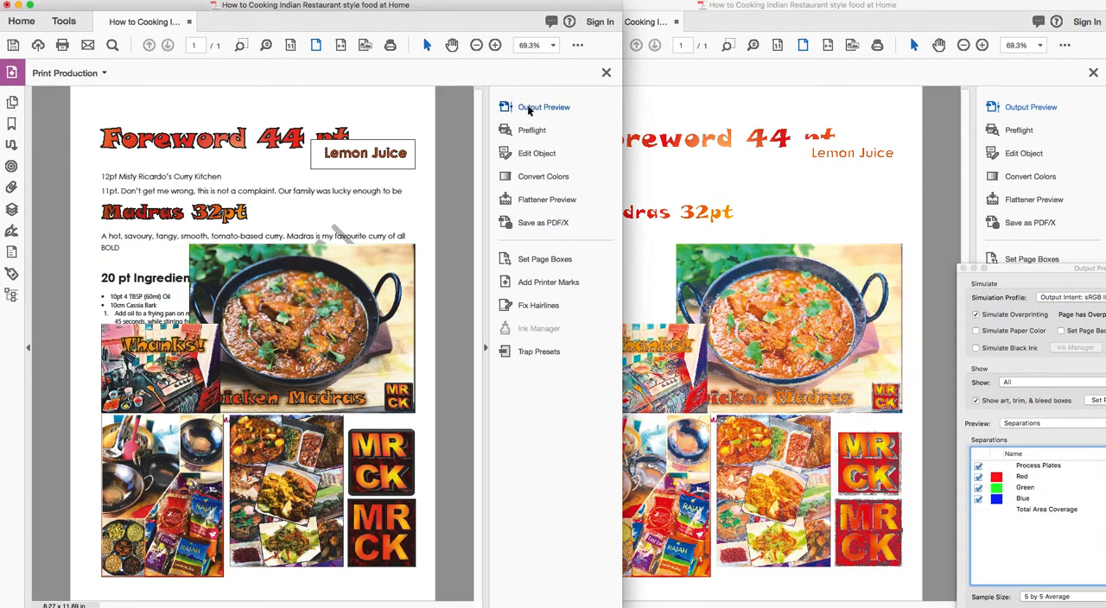
{"action": "left_click", "coordinate": [529, 107]}
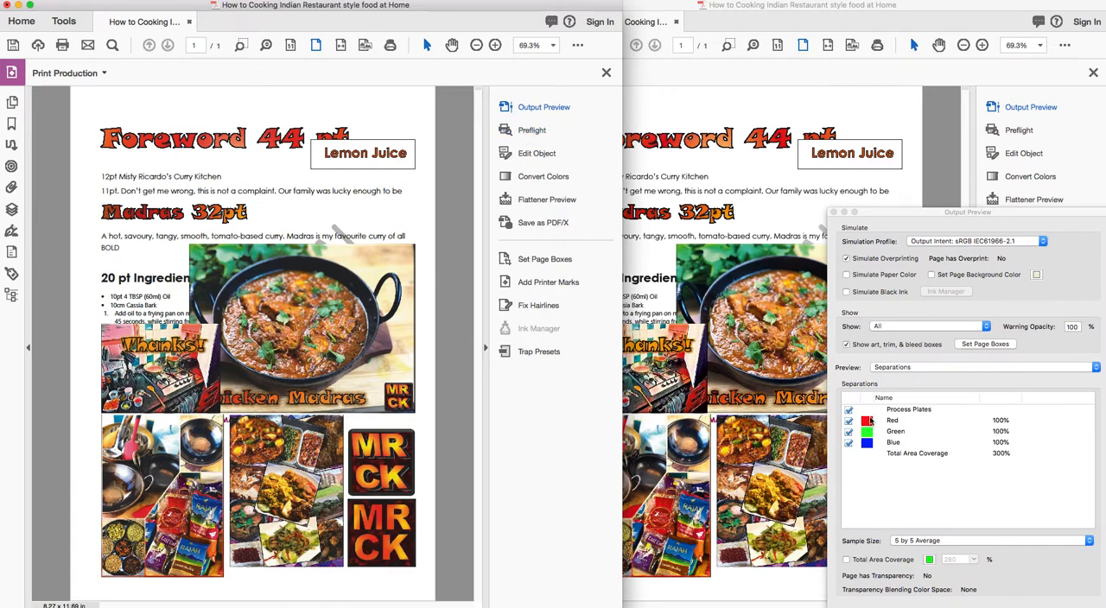
{"action": "left_click", "coordinate": [940, 246]}
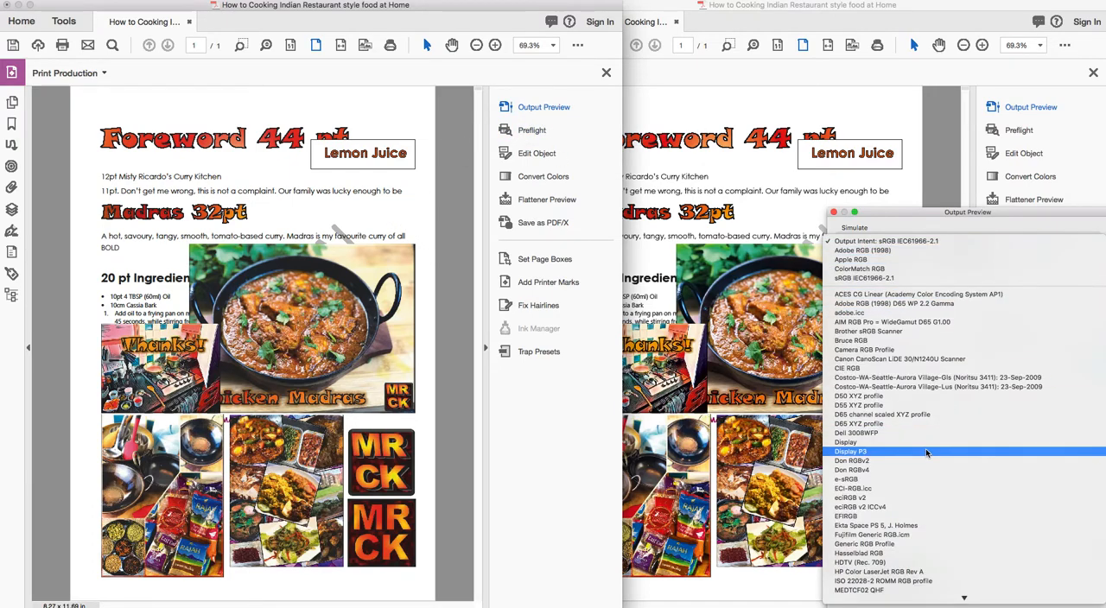
{"action": "scroll", "coordinate": [926, 466], "scroll_direction": "down", "scroll_amount": 15}
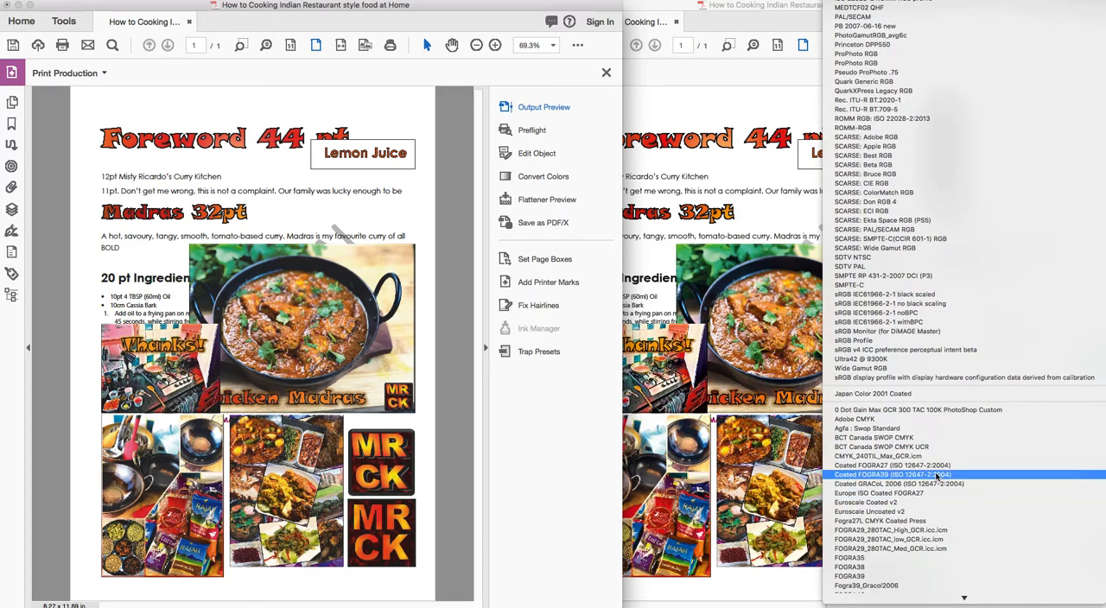
{"action": "left_click", "coordinate": [936, 474]}
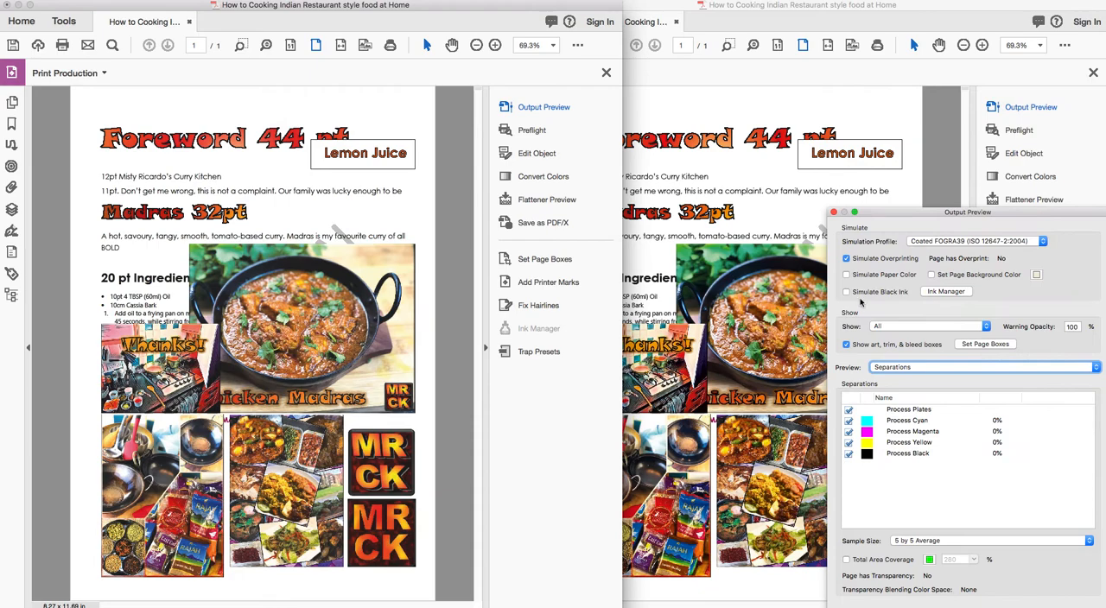
Hide Process Black in the converted document's separations preview and try to hide it for the fixed PDF as well.
{"action": "left_click", "coordinate": [848, 453]}
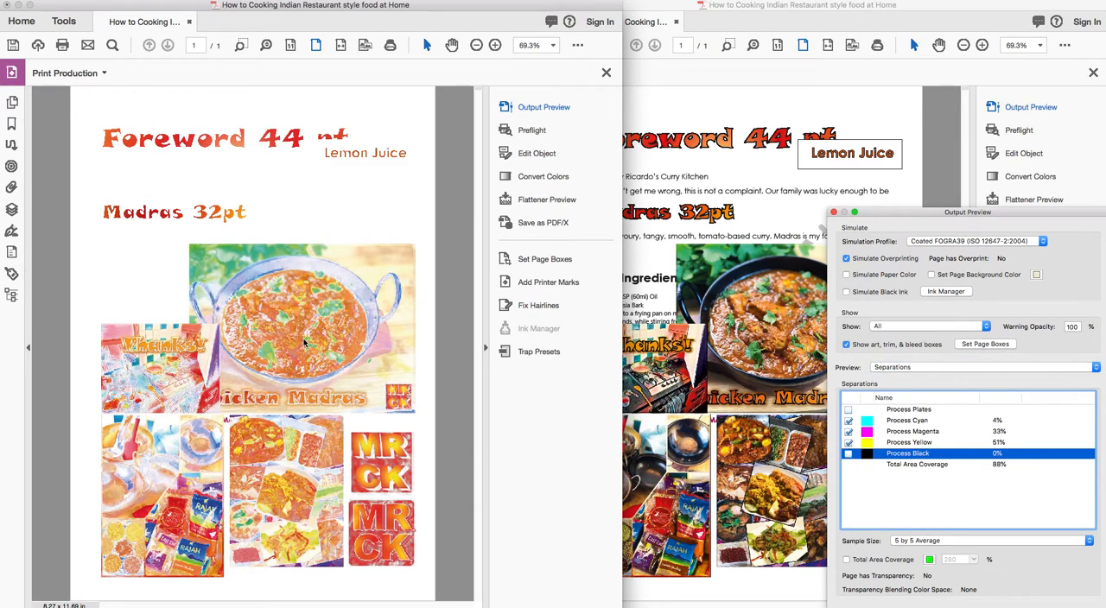
{"action": "left_click", "coordinate": [712, 31]}
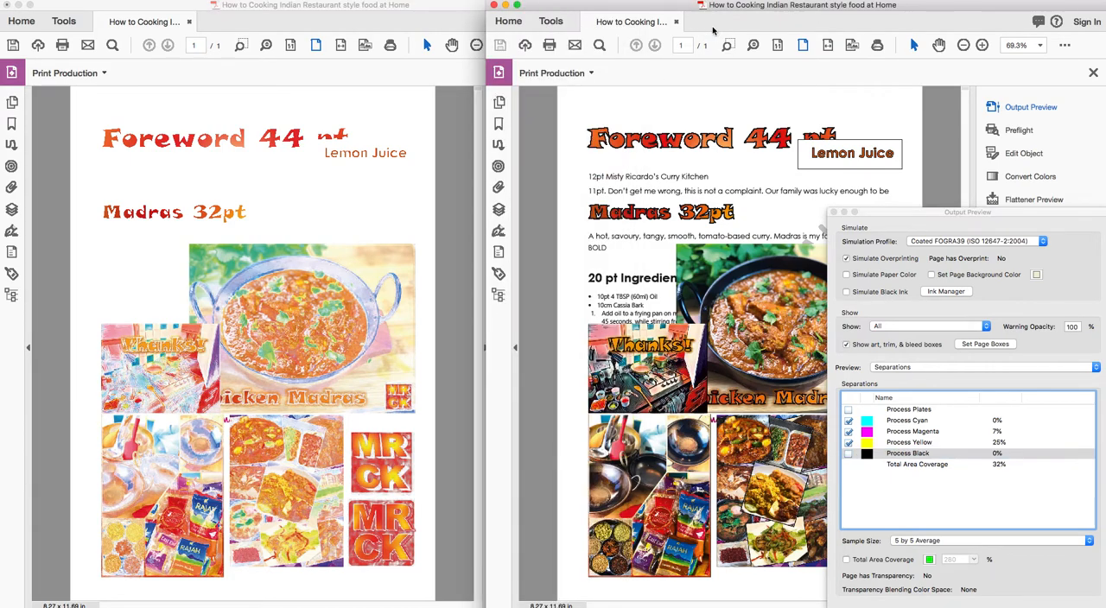
{"action": "left_click", "coordinate": [849, 454]}
{"action": "left_click", "coordinate": [849, 455]}
{"action": "left_click", "coordinate": [849, 455]}
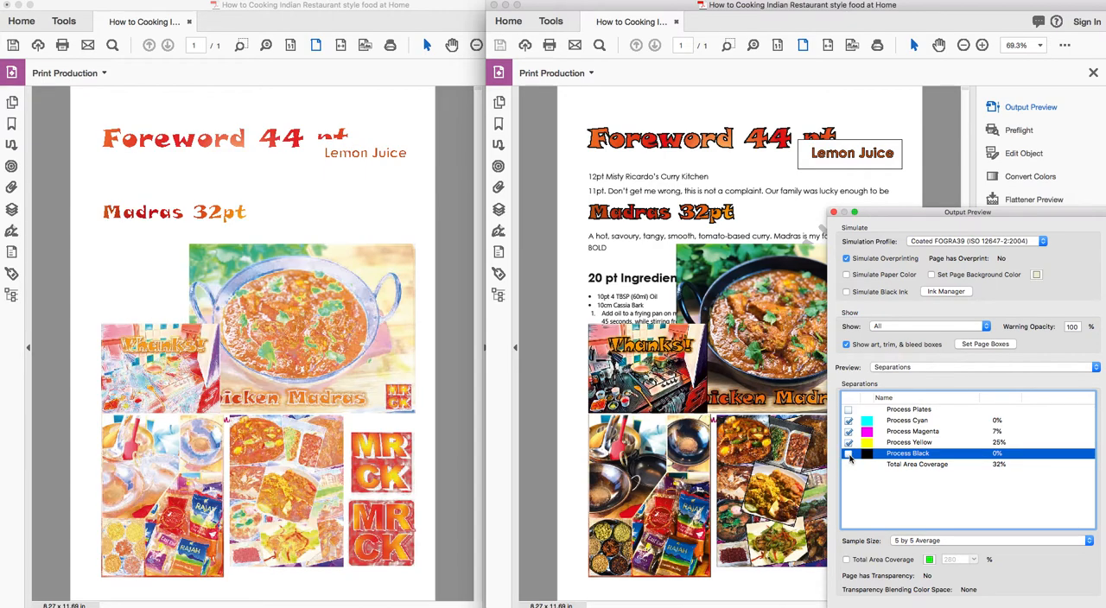
{"action": "left_click", "coordinate": [808, 102]}
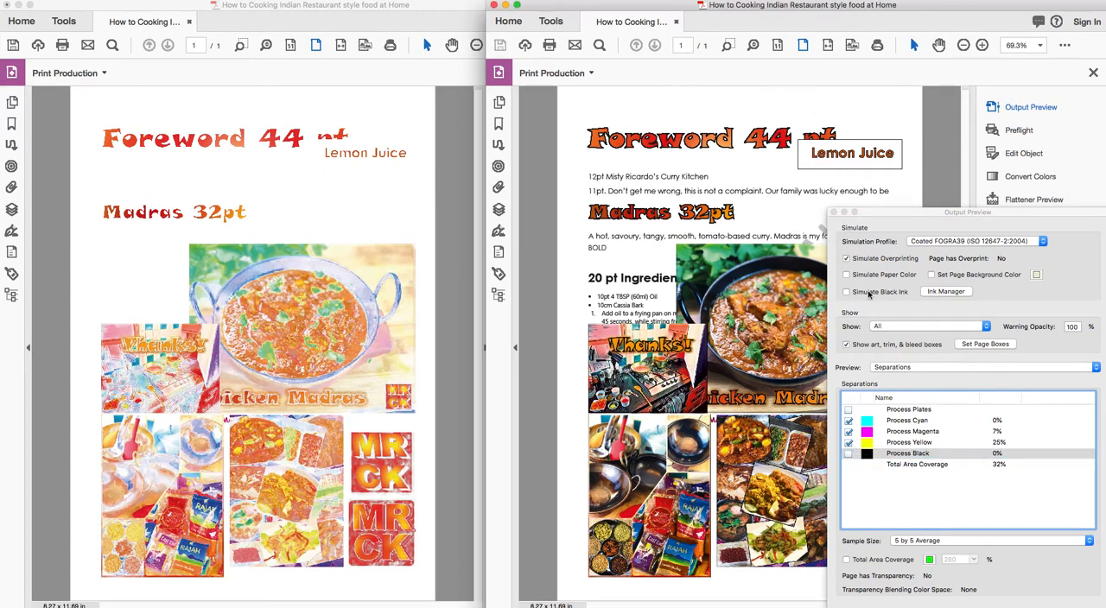
Reopen Output Preview for the fixed PDF and view its separations without Process Black and with Process Black alone.
{"action": "left_click", "coordinate": [833, 212]}
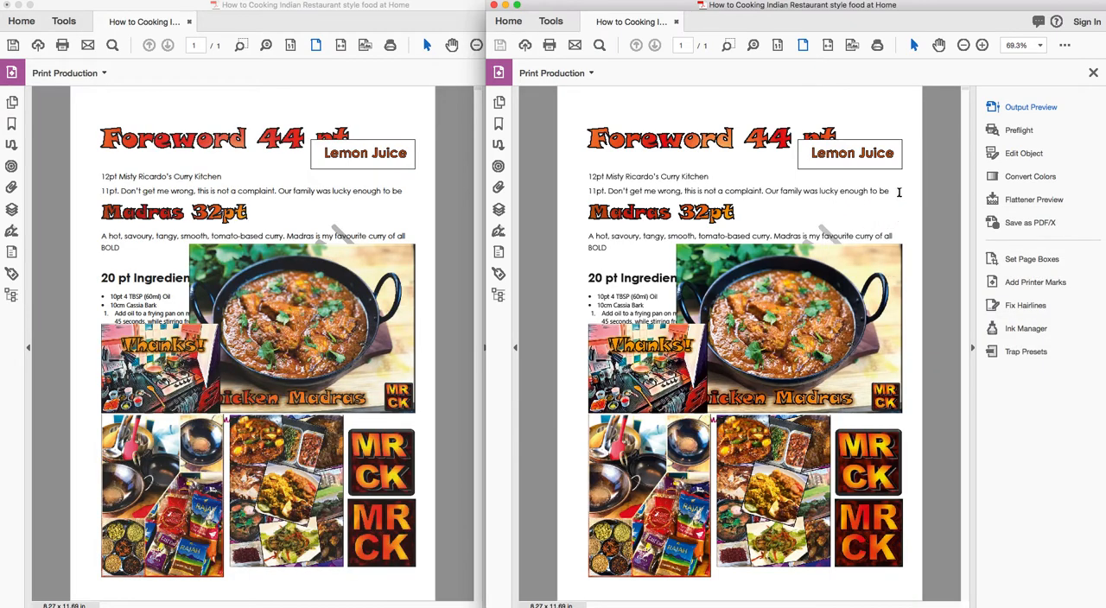
{"action": "left_click", "coordinate": [1030, 111]}
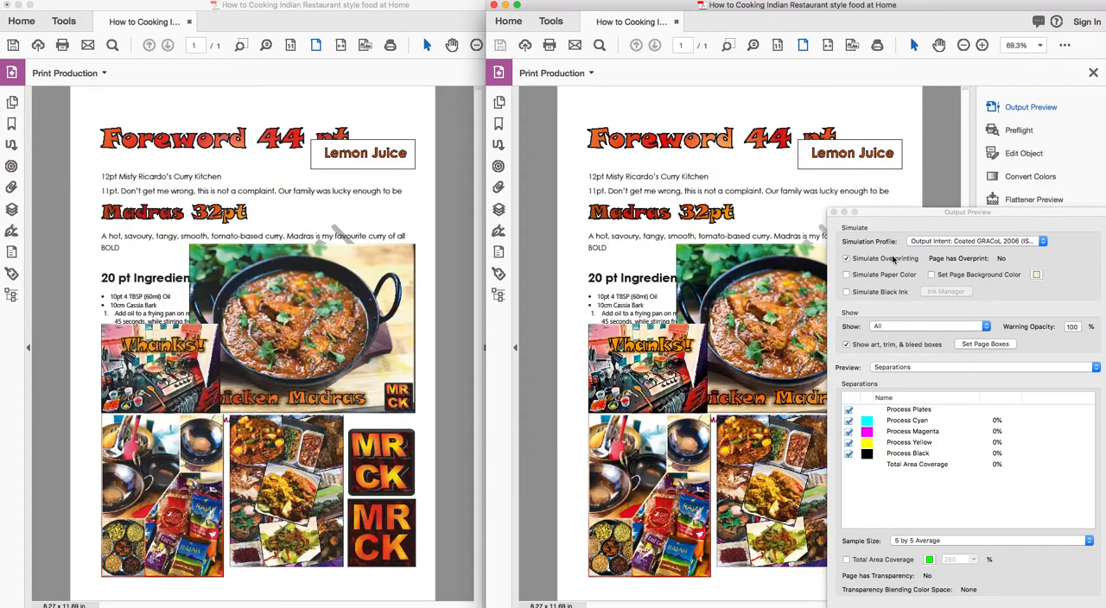
{"action": "left_click", "coordinate": [849, 458]}
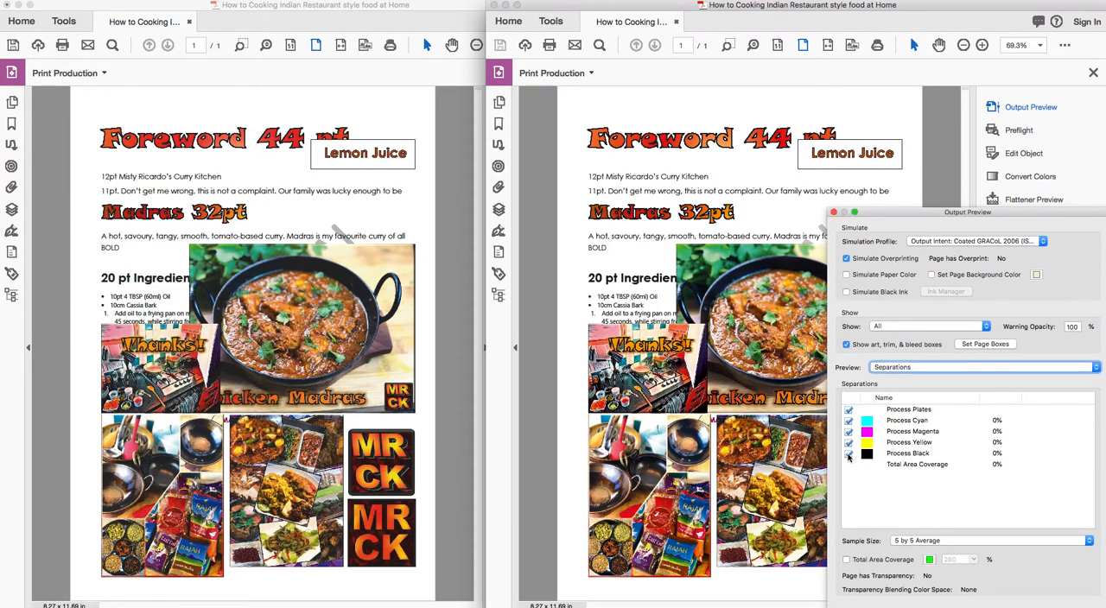
{"action": "left_click", "coordinate": [849, 455]}
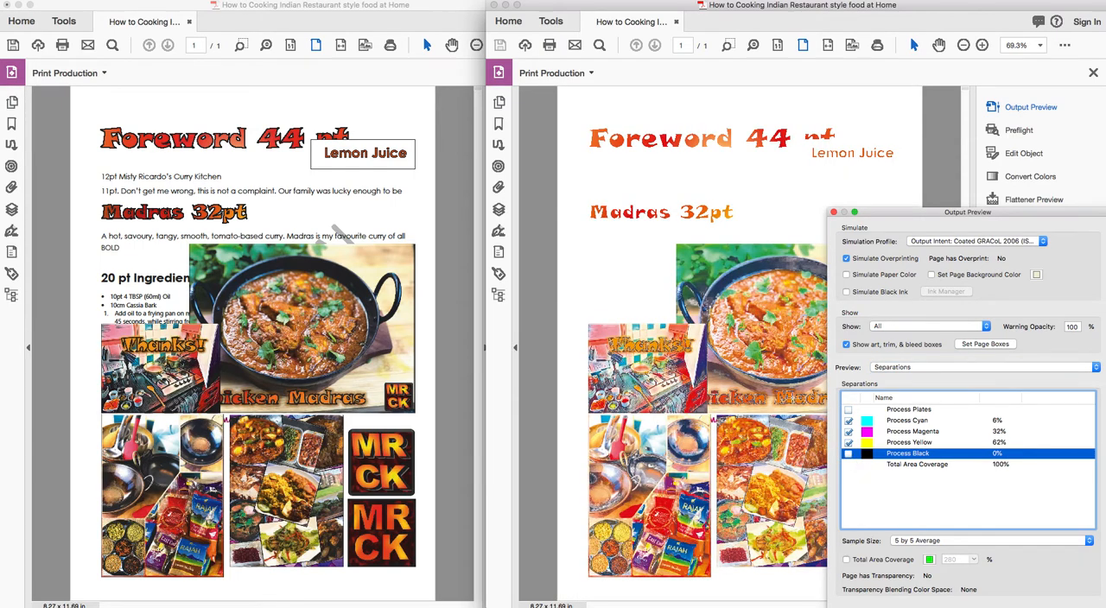
{"action": "left_click", "coordinate": [849, 410]}
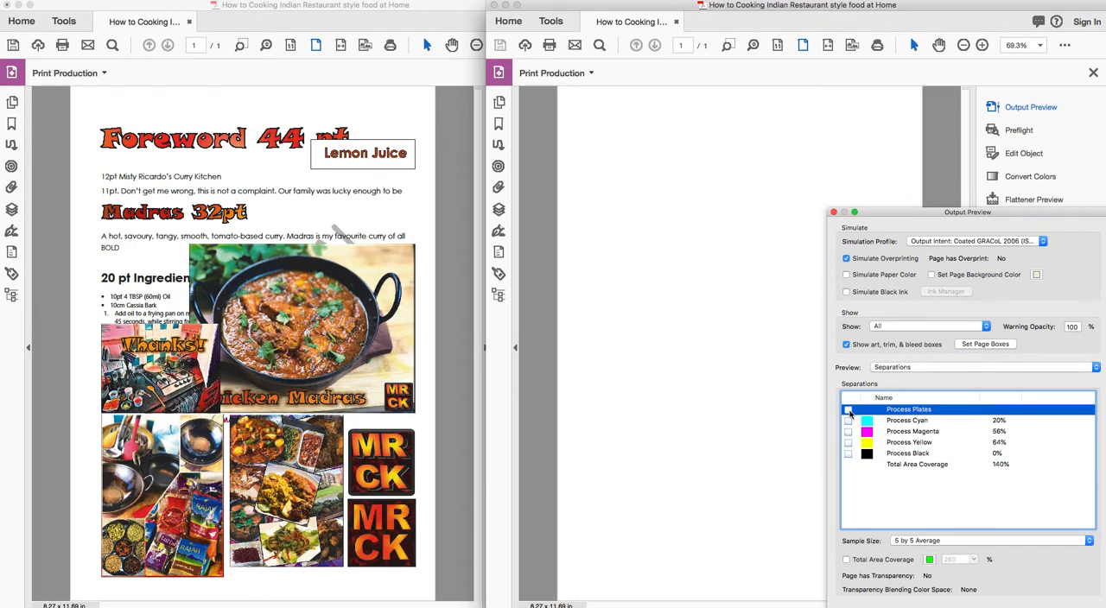
{"action": "left_click", "coordinate": [848, 454]}
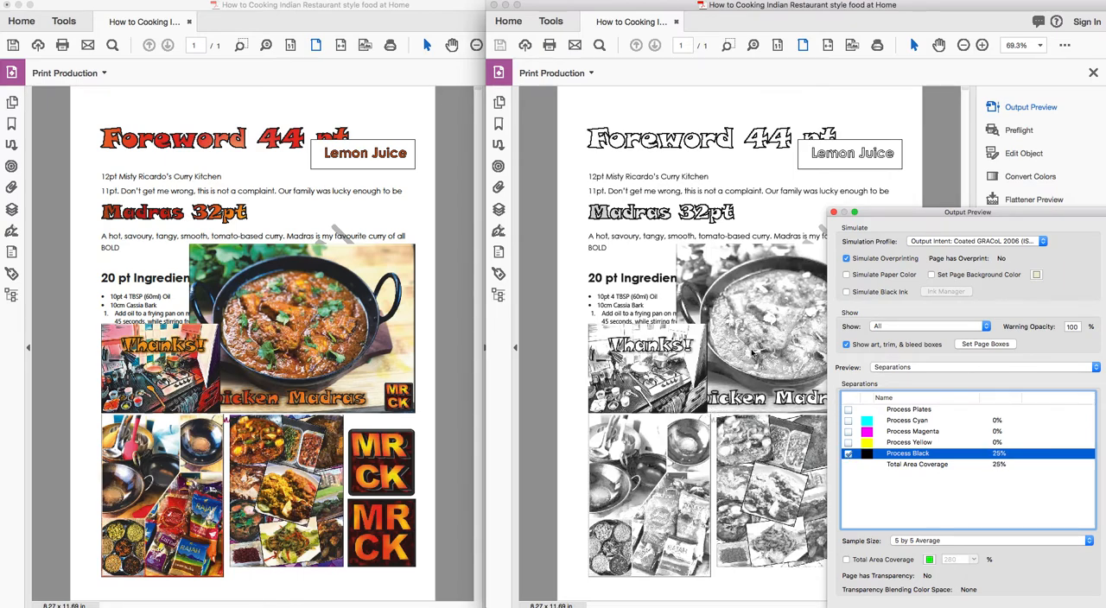
Simulate Coated FOGRA39 (ISO 12647-2:2004) for the converted document and show only its Process Black separation.
{"action": "left_click", "coordinate": [411, 194]}
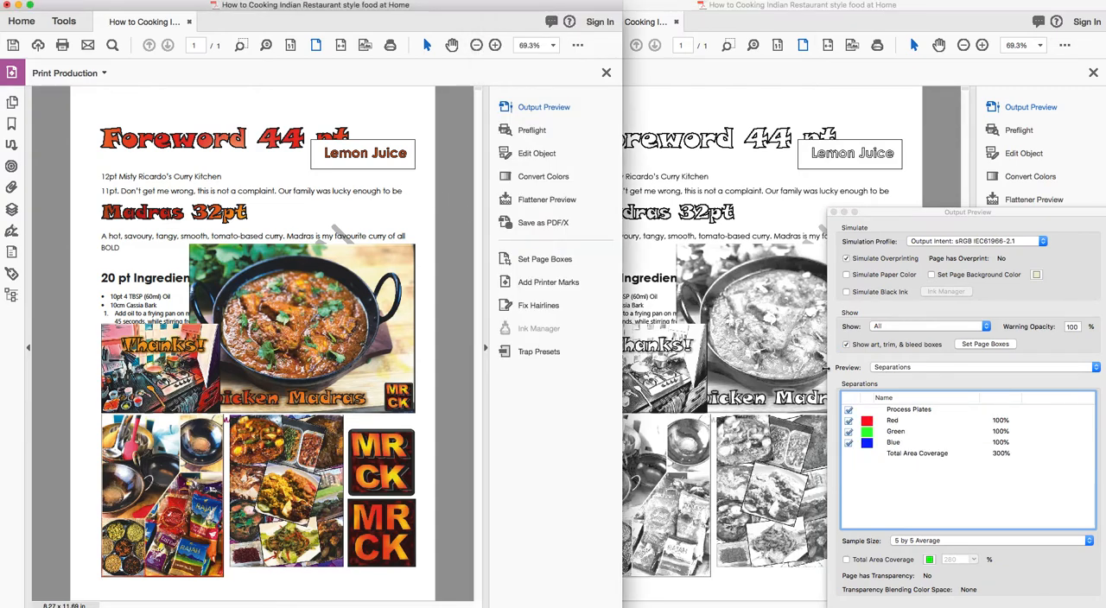
{"action": "left_click", "coordinate": [927, 240]}
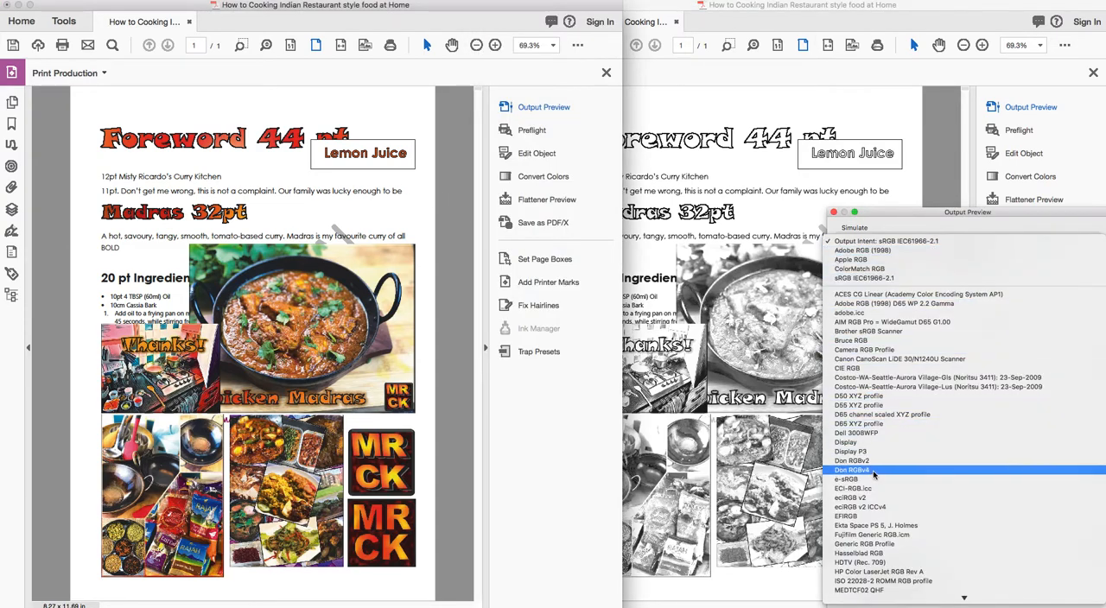
{"action": "scroll", "coordinate": [877, 518], "scroll_direction": "down", "scroll_amount": 10}
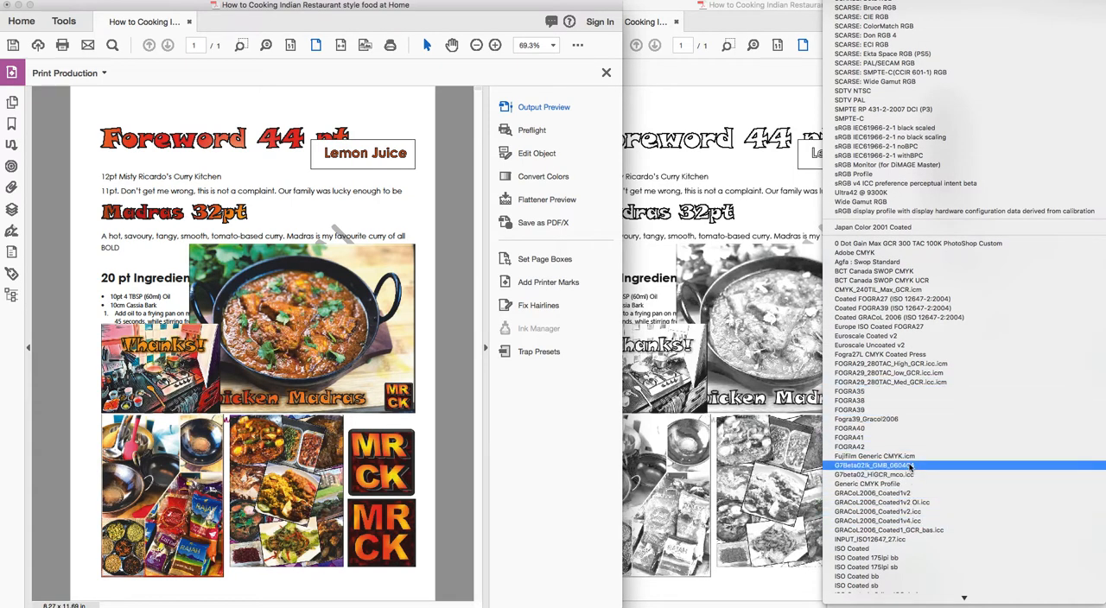
{"action": "left_click", "coordinate": [914, 308]}
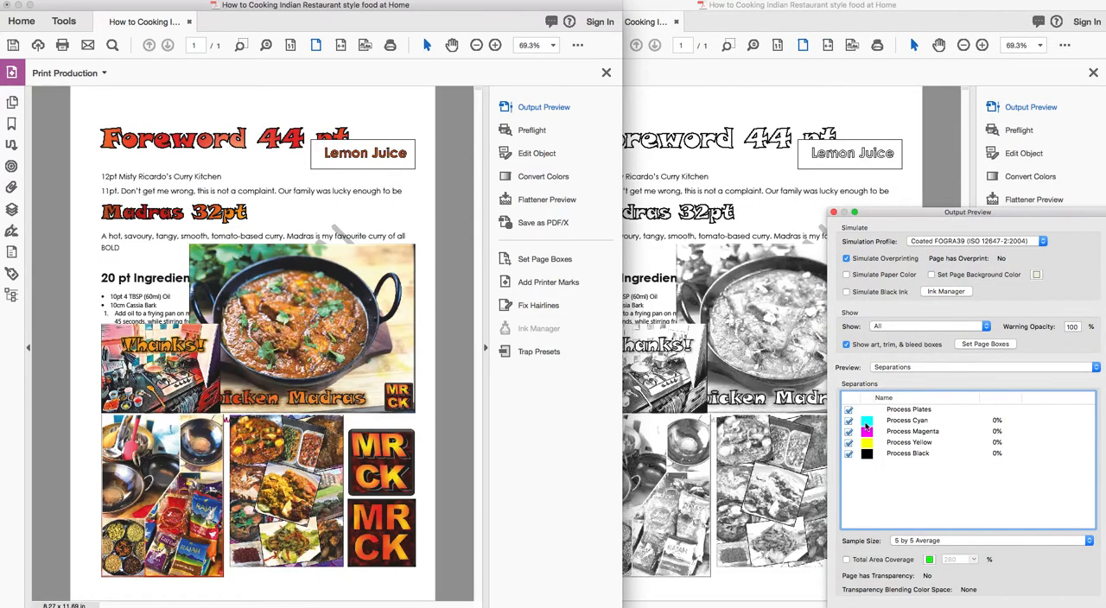
{"action": "left_click", "coordinate": [848, 411]}
{"action": "left_click", "coordinate": [848, 455]}
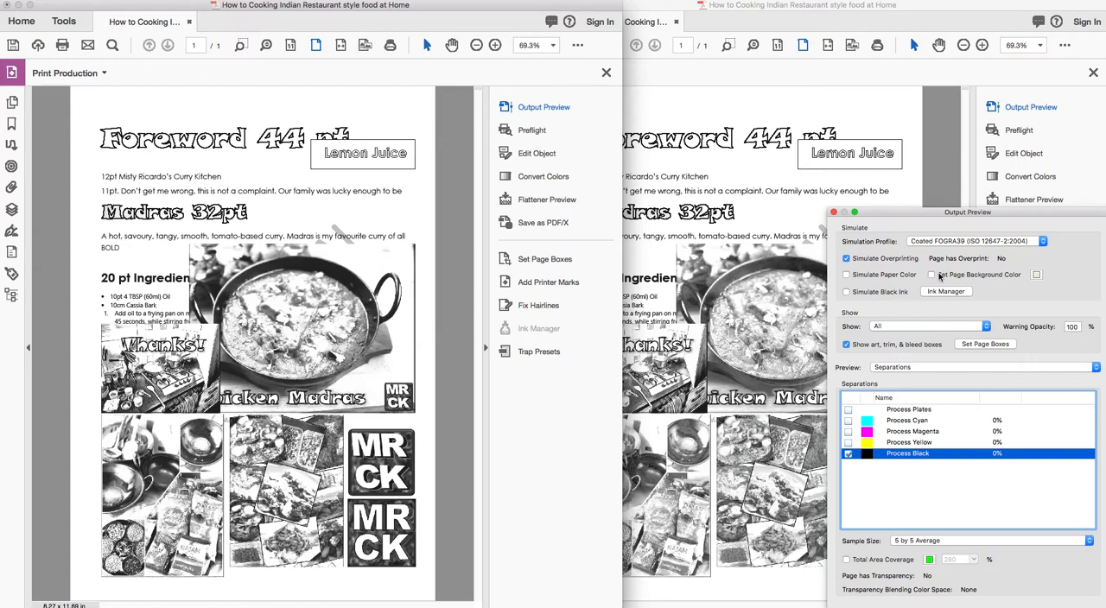
Close the fixed PDF and Output Preview, keeping the converted document open.
{"action": "left_click", "coordinate": [685, 106]}
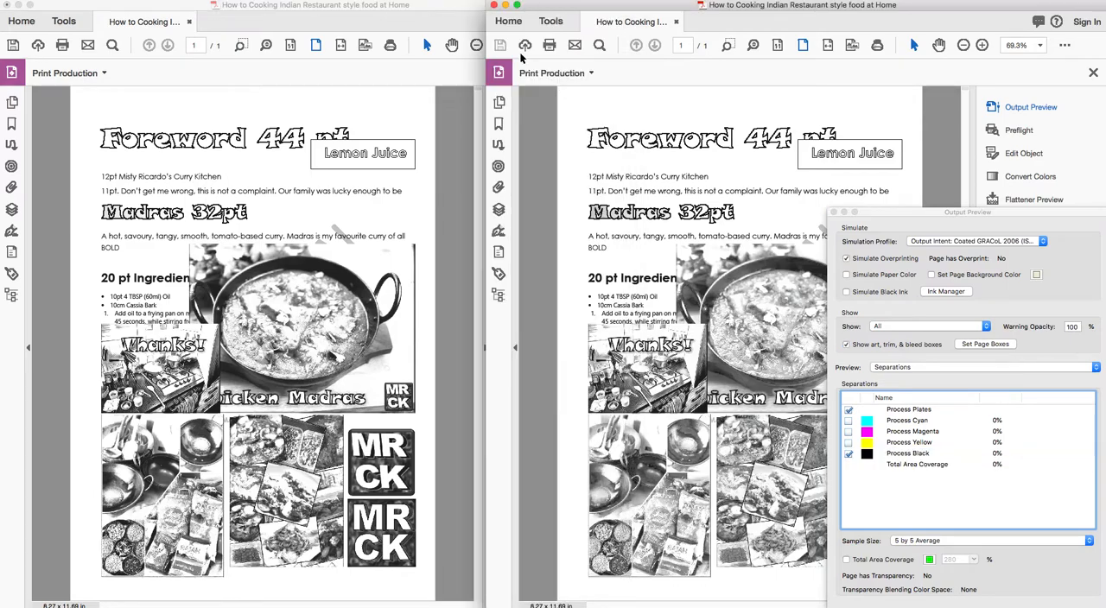
{"action": "left_click", "coordinate": [678, 21]}
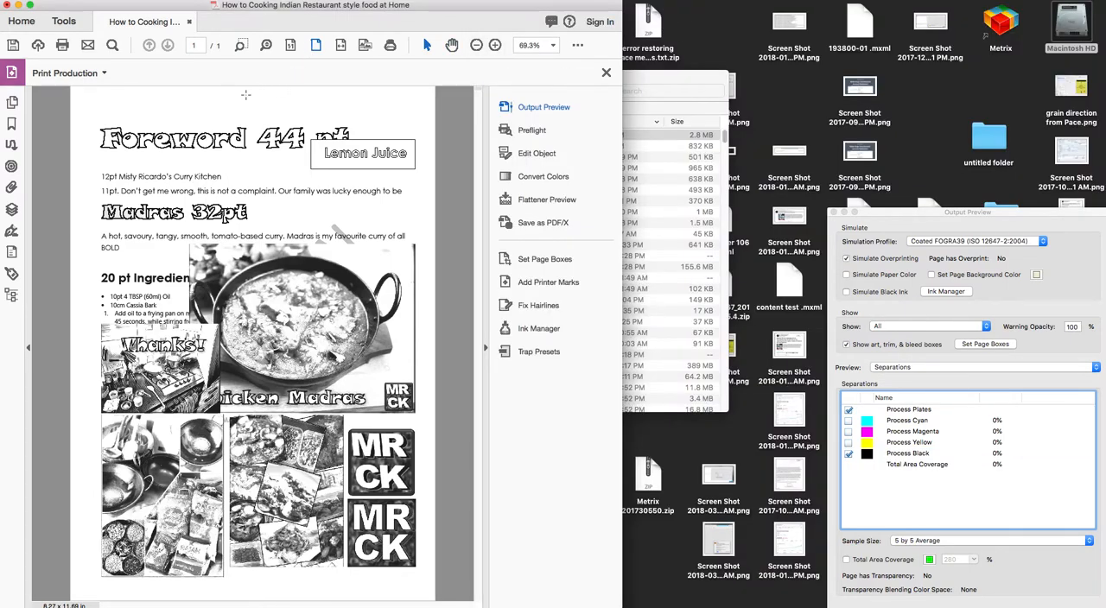
{"action": "left_click", "coordinate": [189, 21]}
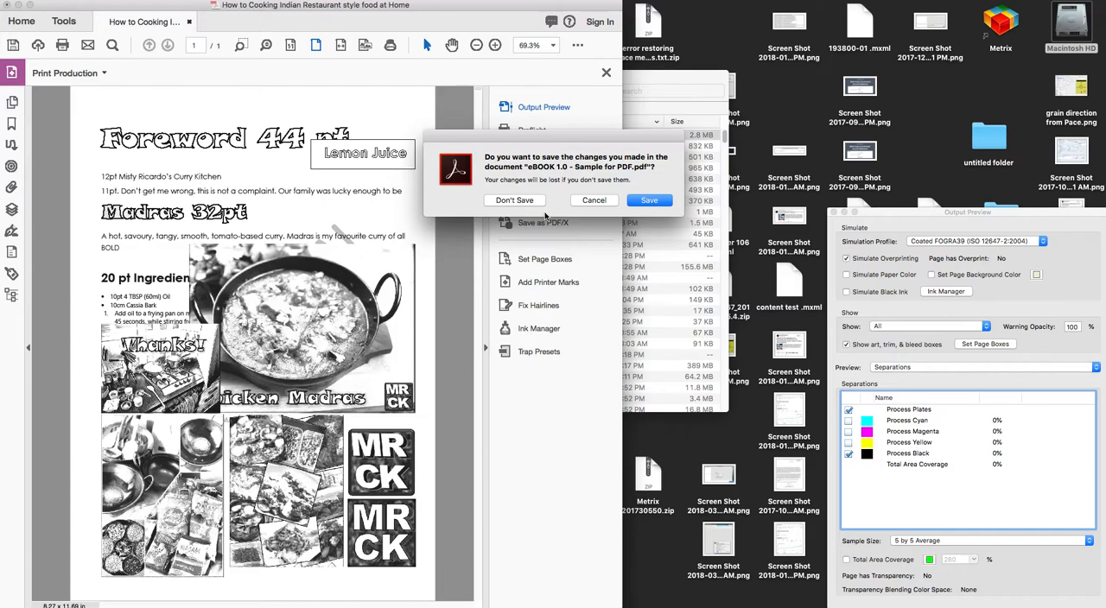
{"action": "left_click", "coordinate": [593, 201]}
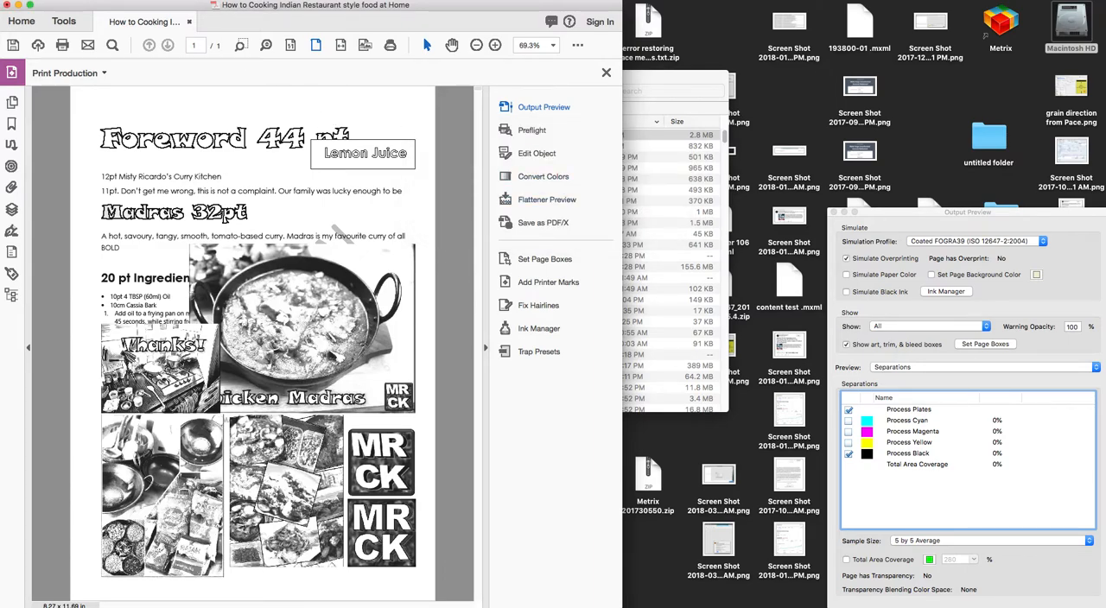
{"action": "left_click", "coordinate": [102, 0]}
{"action": "left_click", "coordinate": [833, 212]}
{"action": "left_click", "coordinate": [833, 214]}
Save the converted document in the Documents folder as eBOOK 1.0 - Sample for PDF acrobat pro.pdf.
{"action": "left_click", "coordinate": [103, 0]}
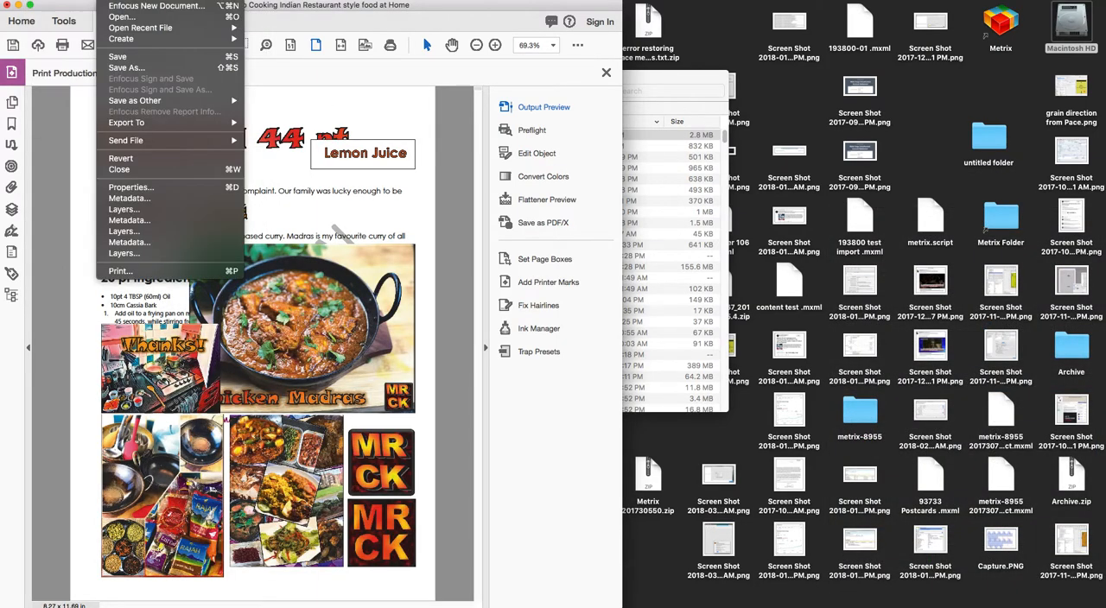
{"action": "left_click", "coordinate": [140, 71]}
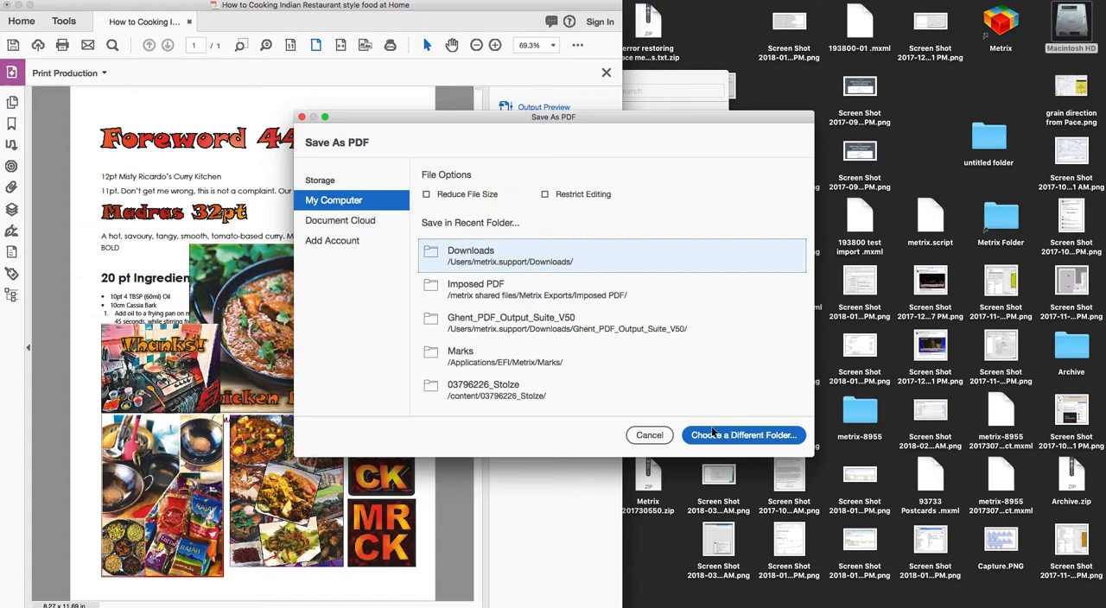
{"action": "left_click", "coordinate": [710, 432]}
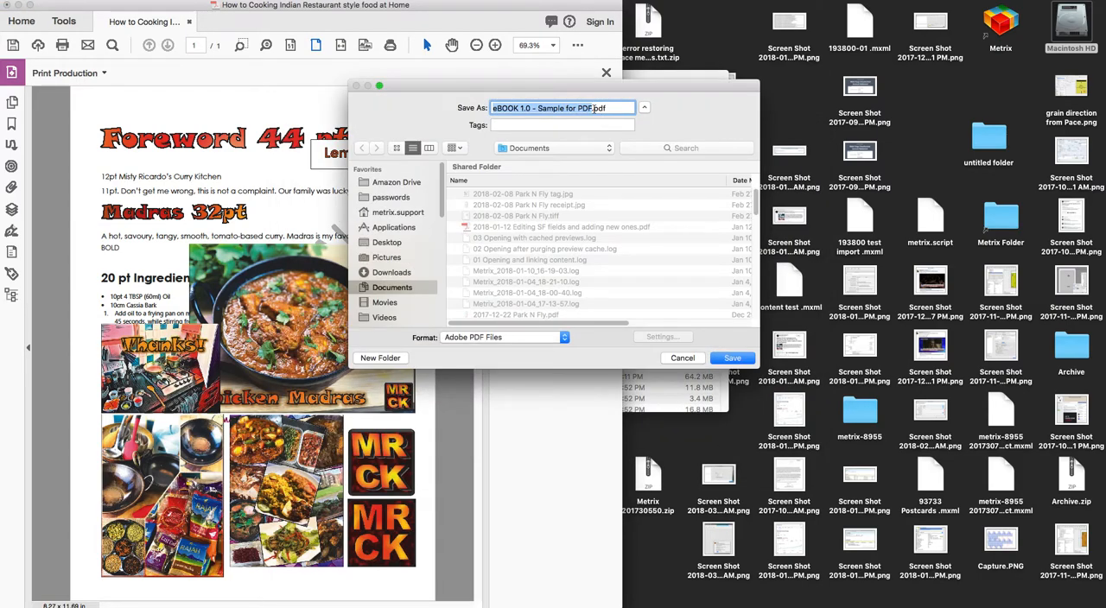
{"action": "left_click", "coordinate": [593, 108]}
{"action": "type", "text": "acrobat pro"}
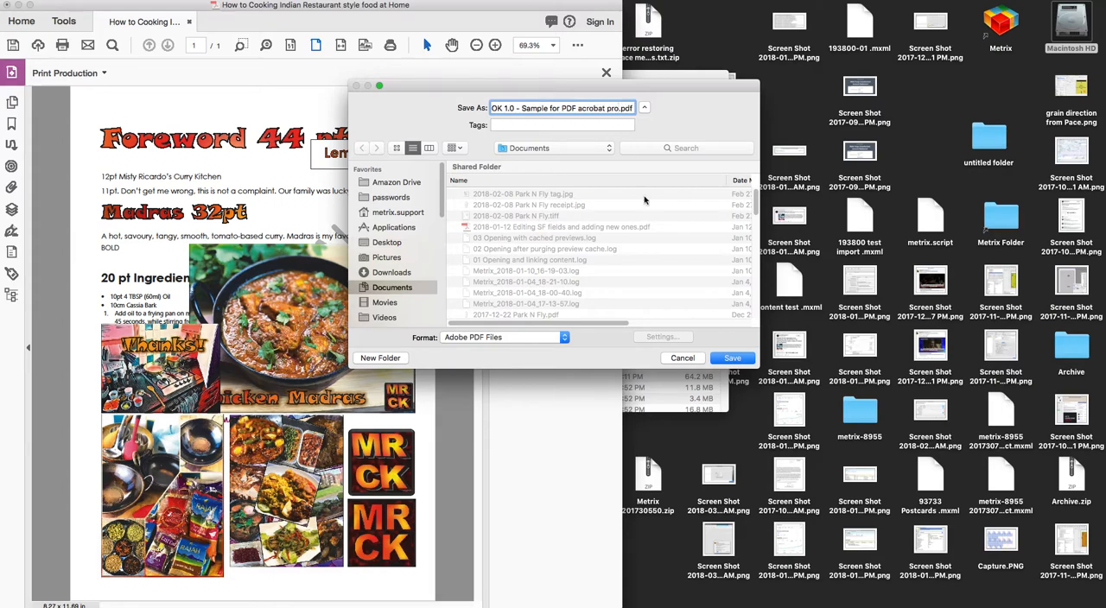
{"action": "left_click", "coordinate": [737, 356]}
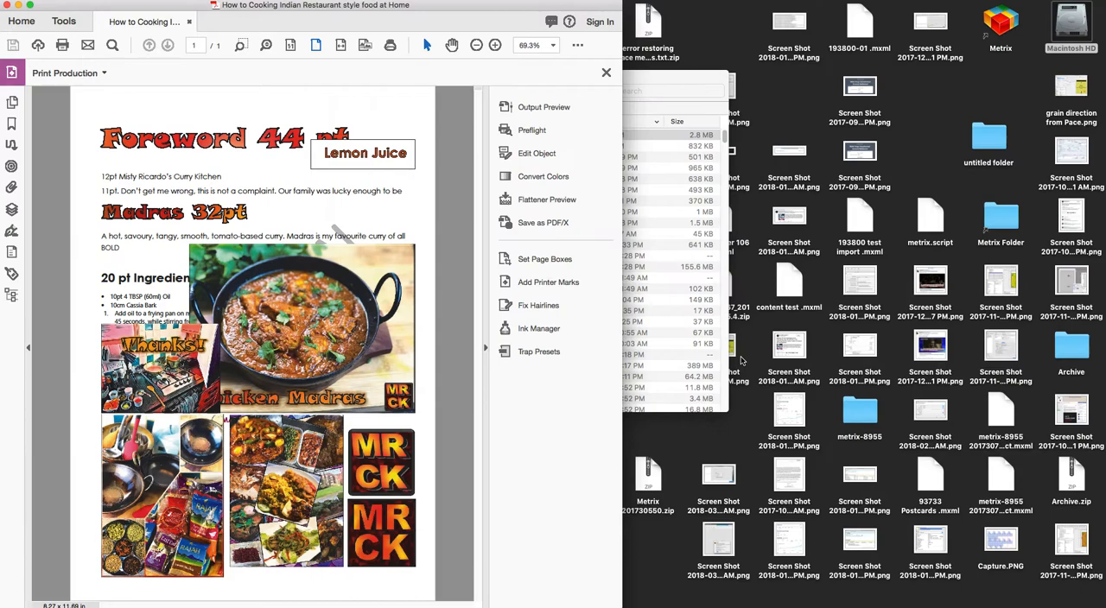